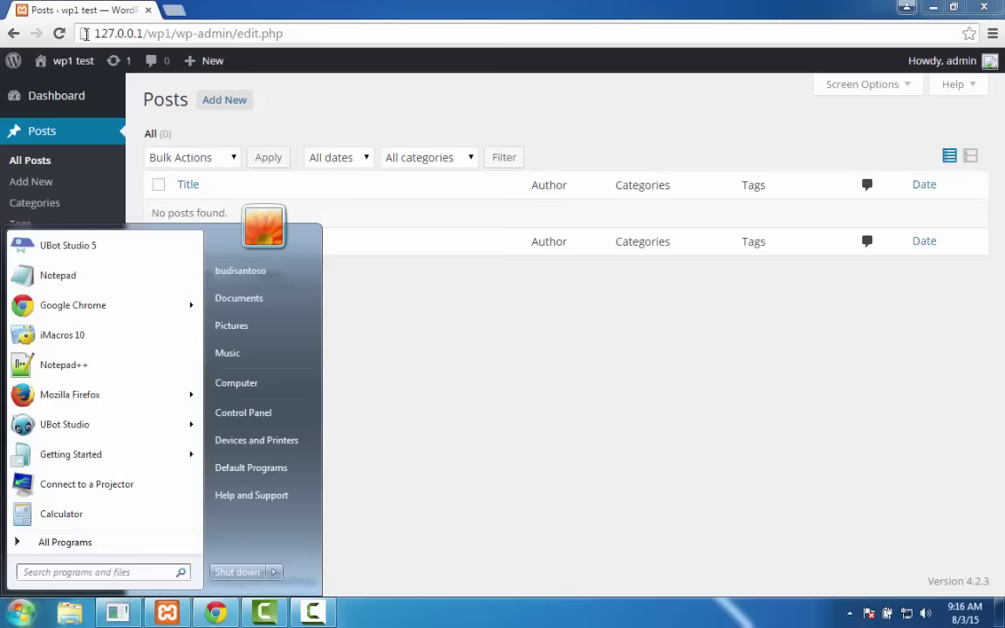
{"action": "left_click", "coordinate": [152, 33]}
{"action": "left_click_drag", "start_coordinate": [177, 35], "coordinate": [87, 22]}
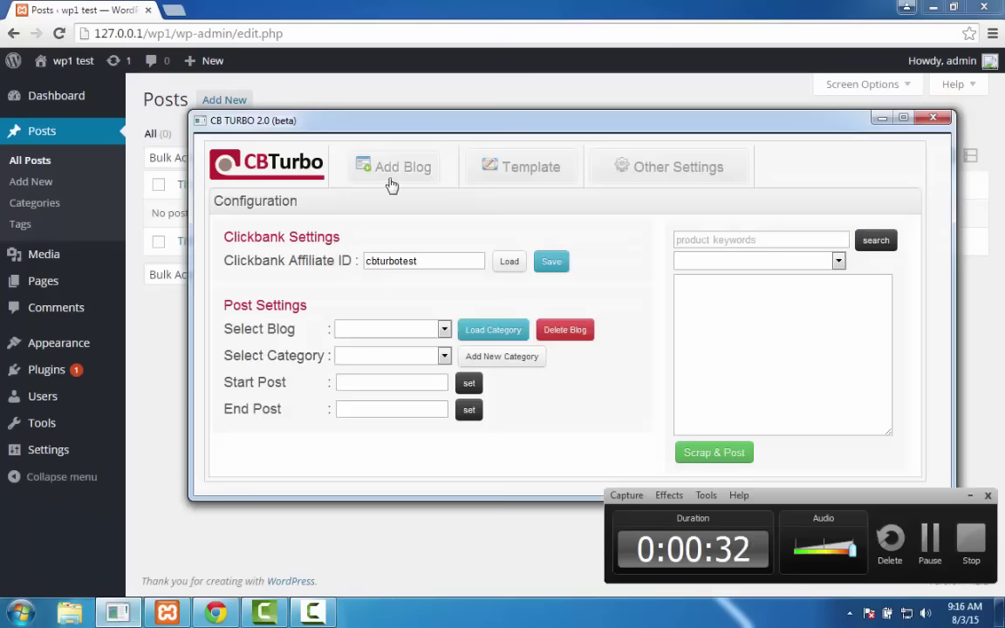
{"action": "left_click", "coordinate": [391, 182]}
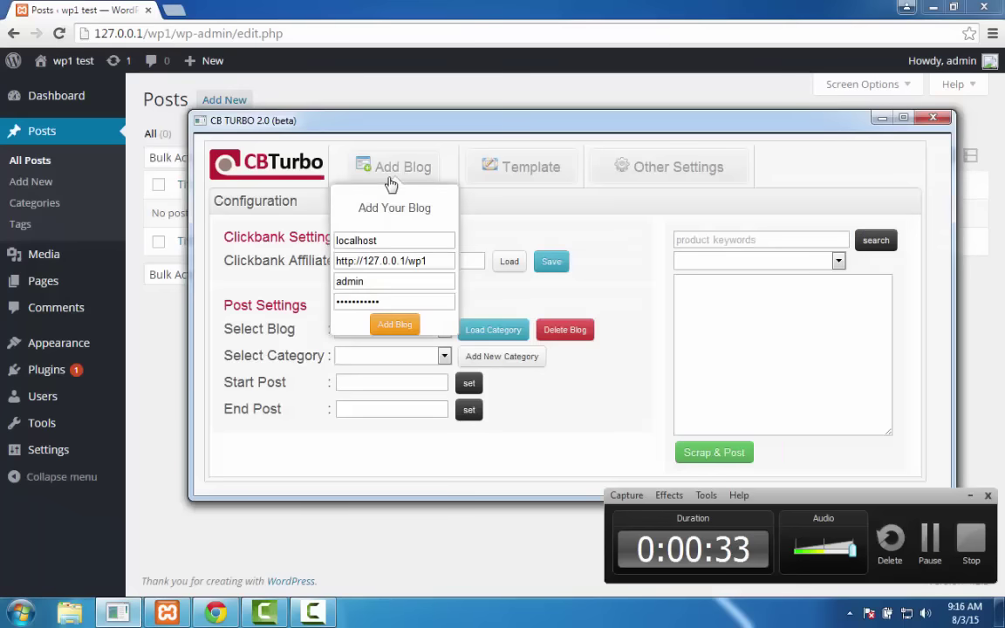
{"action": "left_click", "coordinate": [386, 247]}
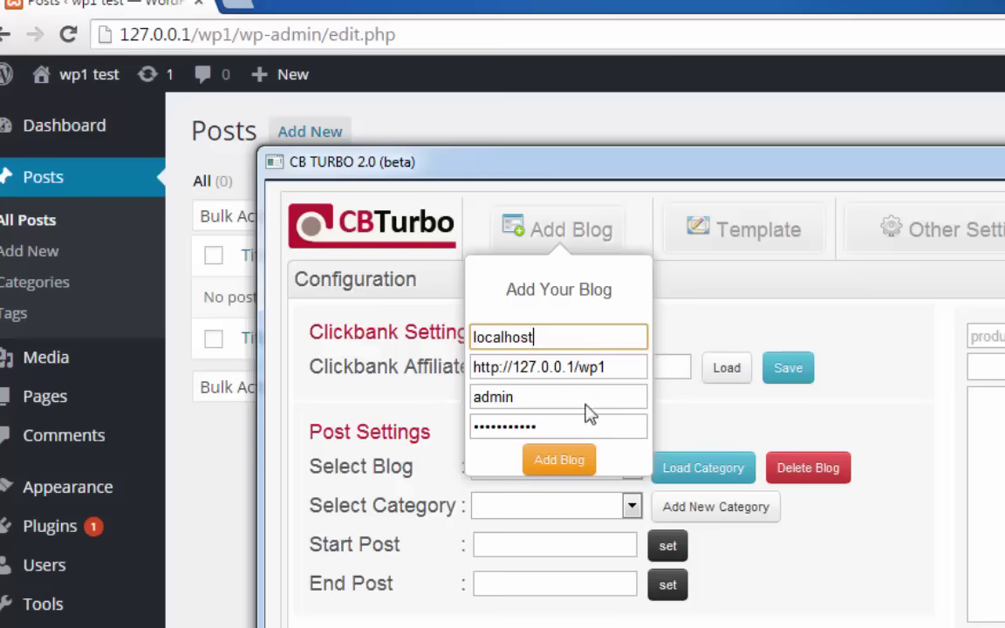
{"action": "left_click", "coordinate": [578, 471]}
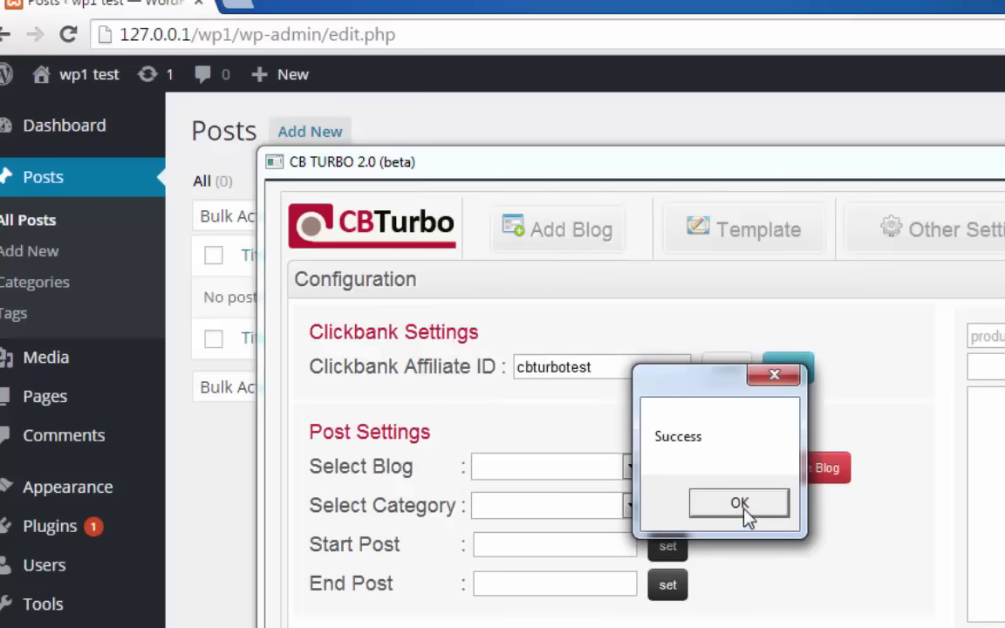
{"action": "left_click", "coordinate": [741, 511]}
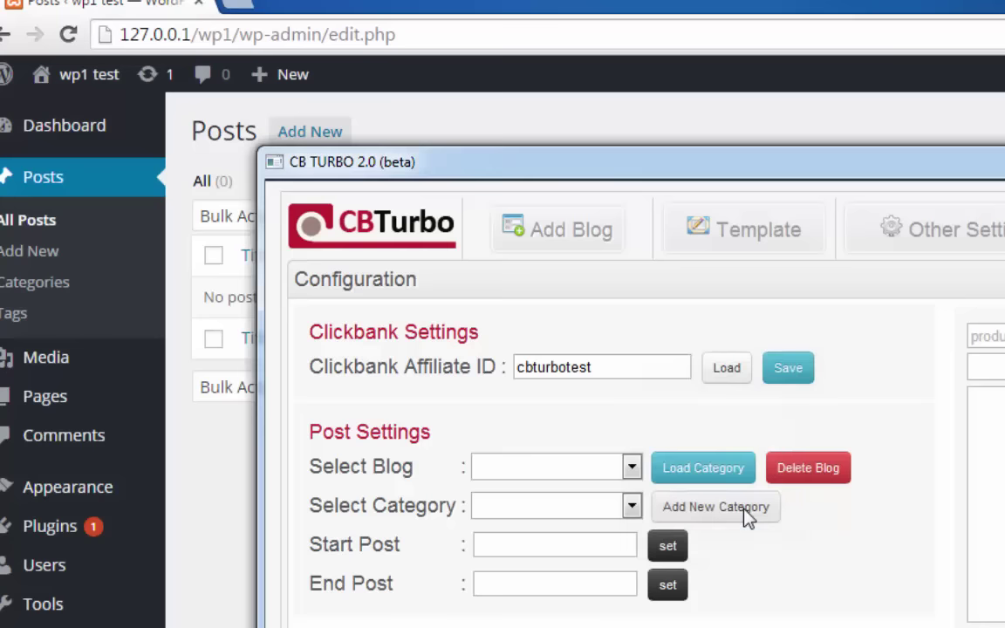
Step: Choose localhost as the blog in the post settings and load its categories
{"action": "left_click", "coordinate": [633, 468]}
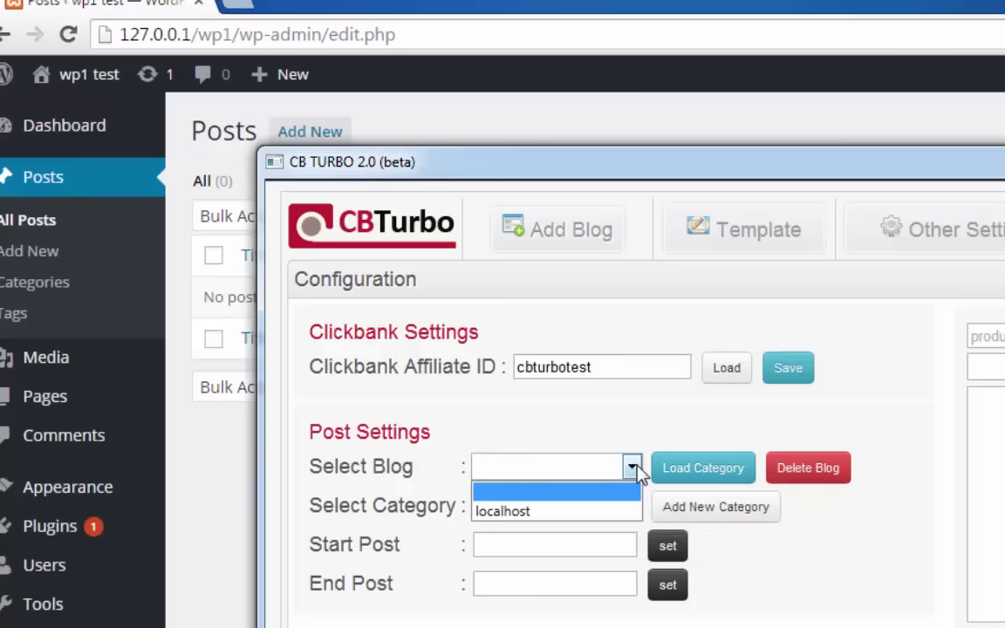
{"action": "left_click", "coordinate": [612, 514]}
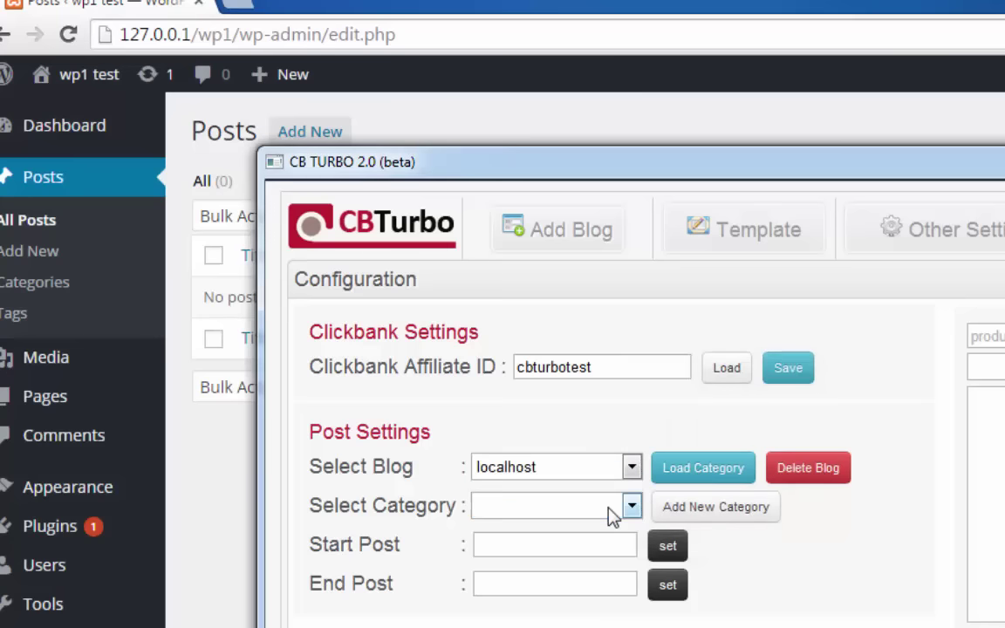
{"action": "left_click", "coordinate": [725, 476]}
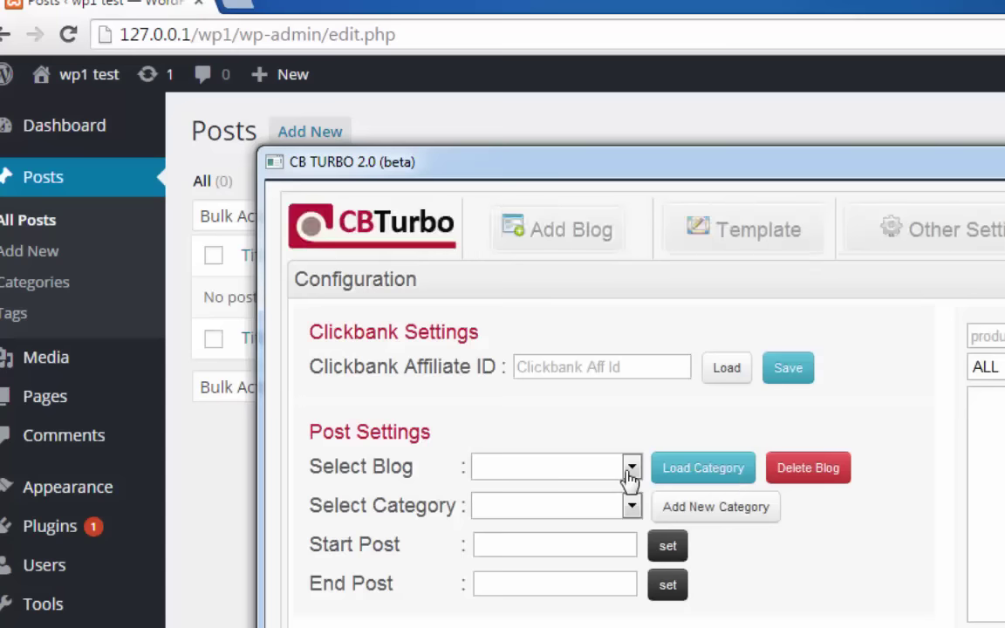
{"action": "left_click", "coordinate": [632, 508]}
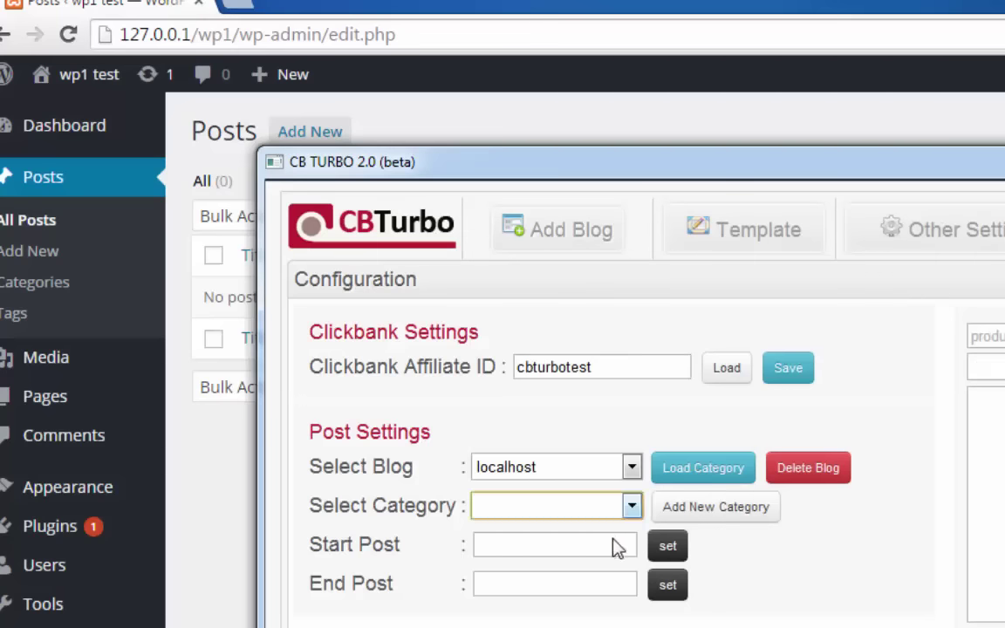
{"action": "left_click", "coordinate": [314, 505]}
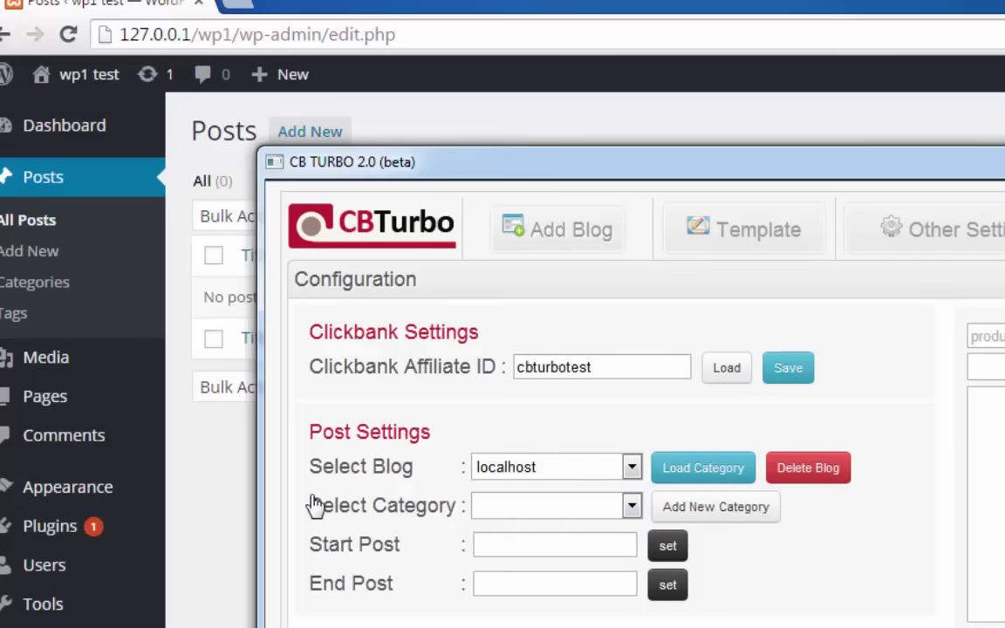
Step: Create a new category named "cbturbo test" for the localhost blog and close the message boxes
{"action": "left_click", "coordinate": [726, 516]}
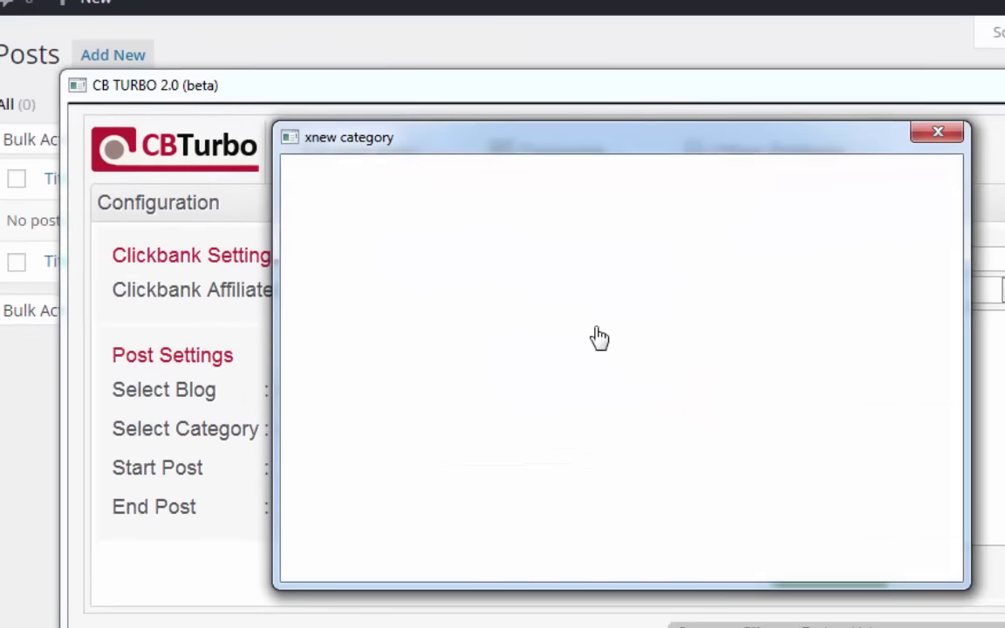
{"action": "left_click", "coordinate": [596, 331]}
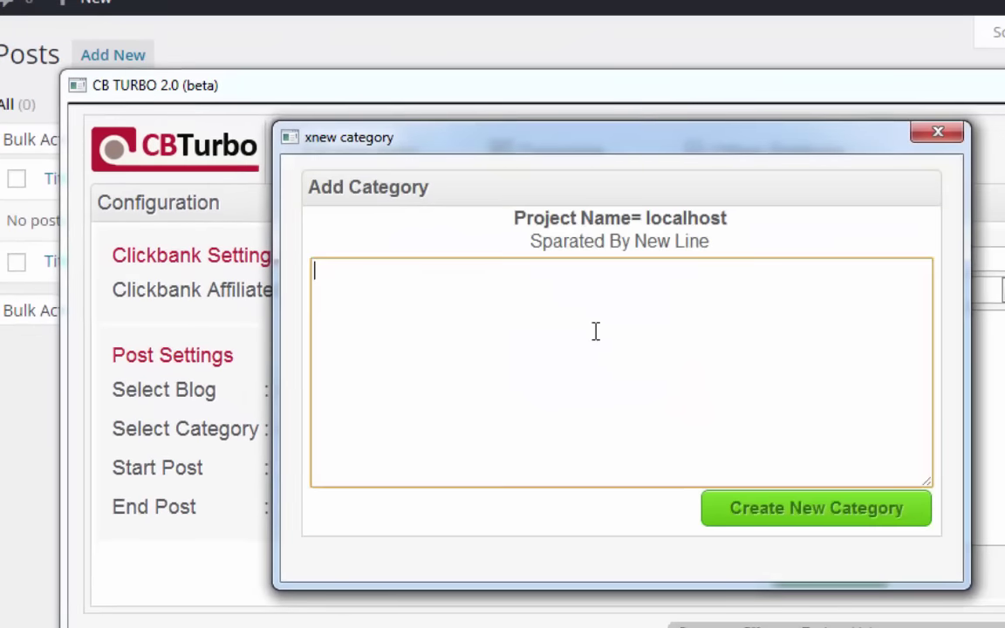
{"action": "type", "text": "cbturbo"}
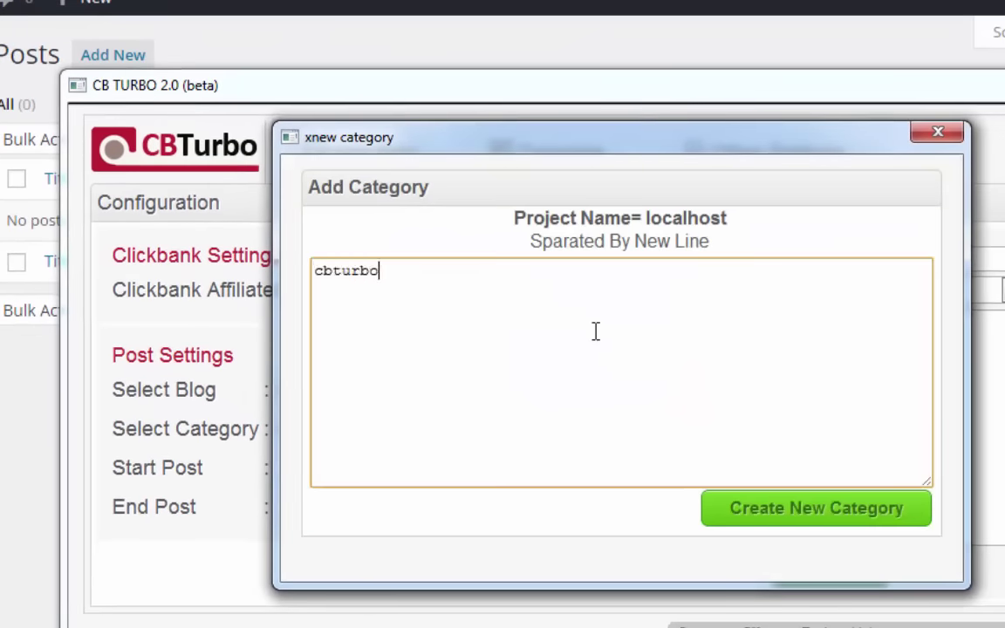
{"action": "type", "text": " test"}
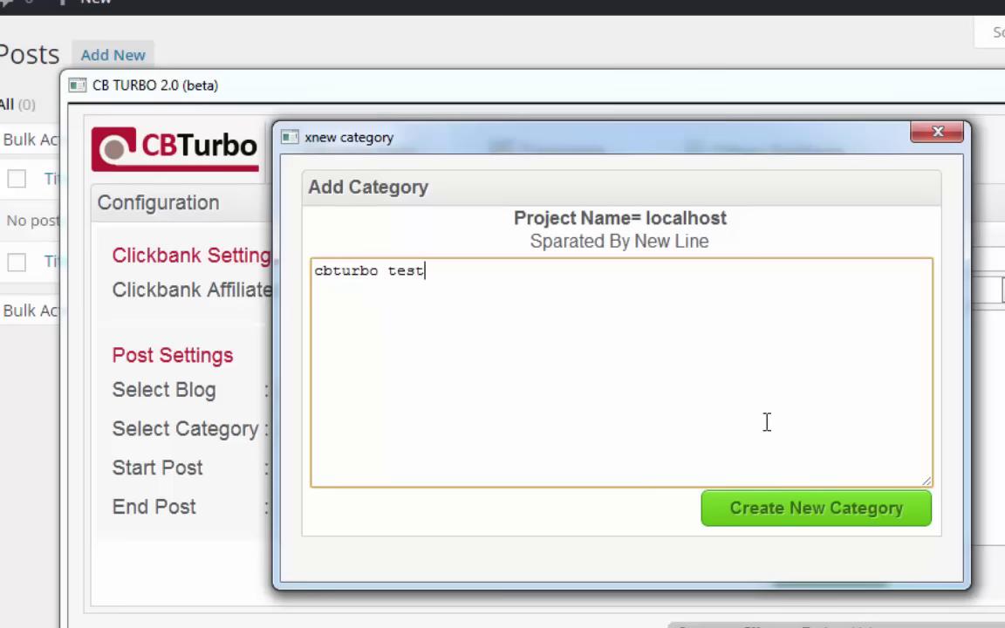
{"action": "left_click", "coordinate": [833, 508]}
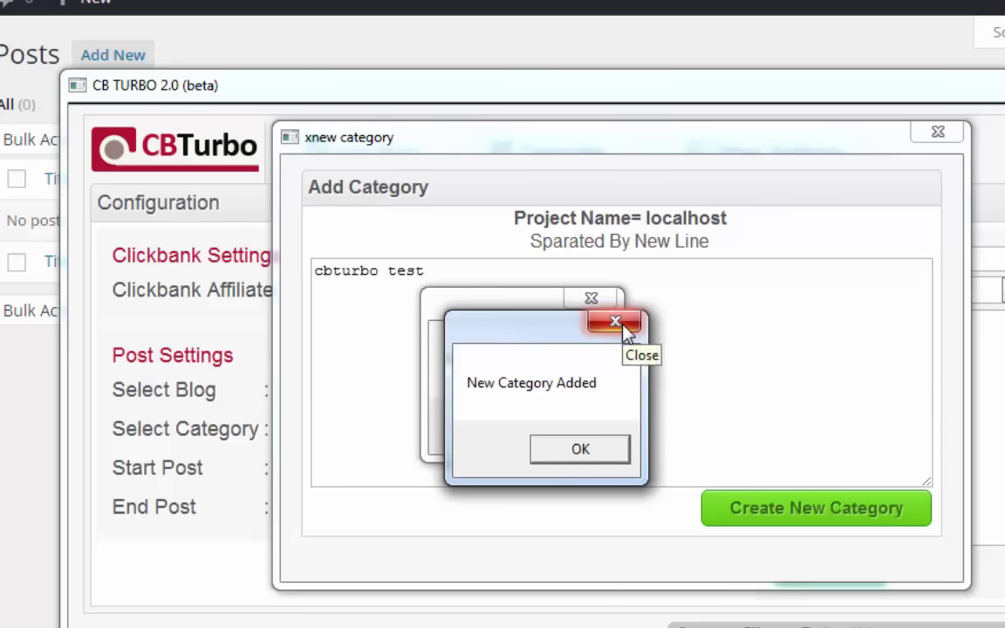
{"action": "left_click", "coordinate": [624, 329]}
{"action": "left_click", "coordinate": [604, 305]}
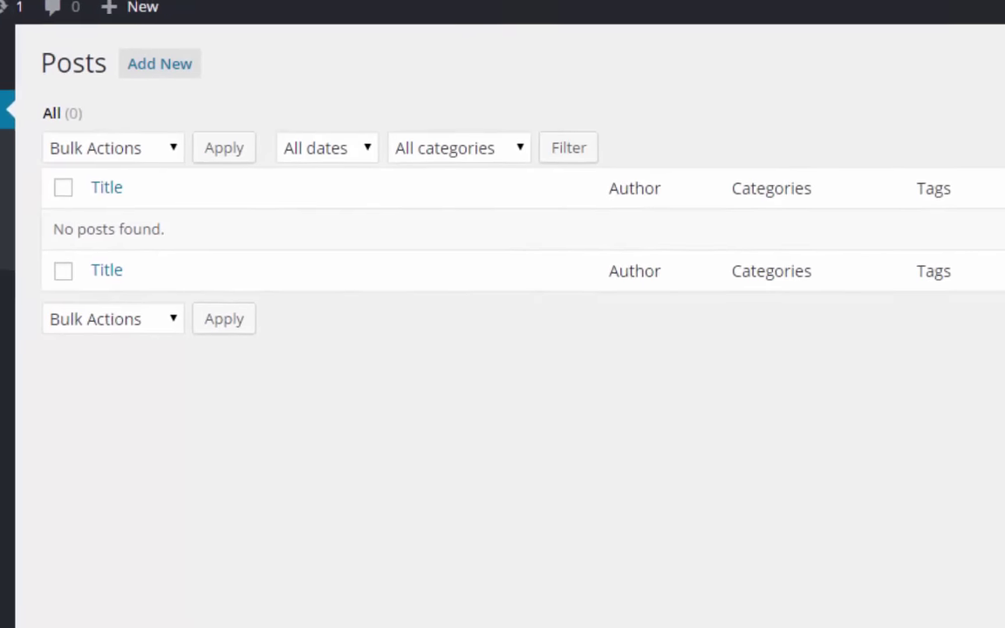
Step: Check the blog's category list in the WordPress admin and return to the list of all posts
{"action": "left_click", "coordinate": [94, 251]}
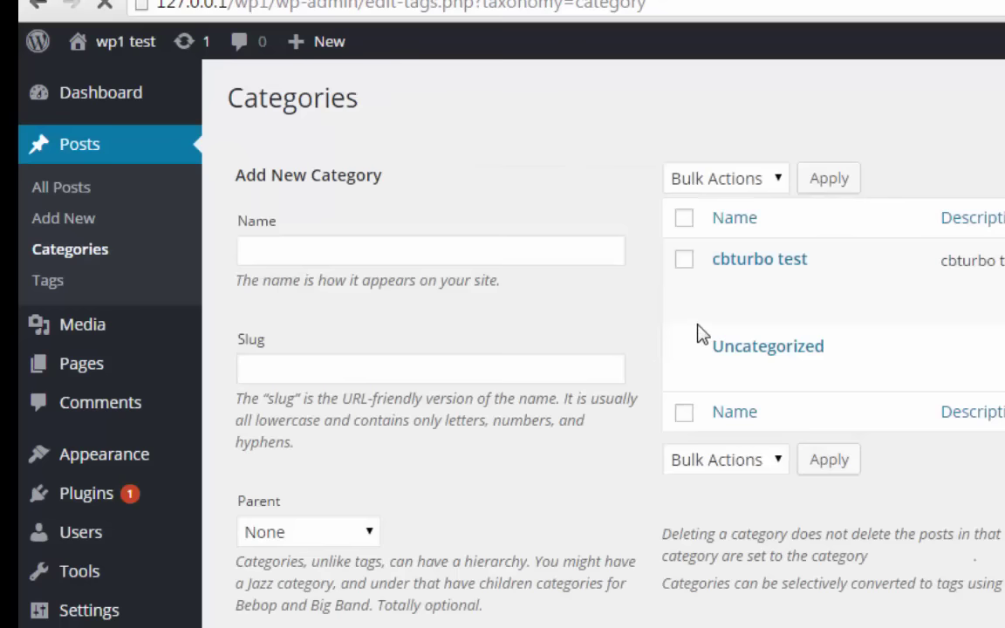
{"action": "left_click", "coordinate": [67, 201]}
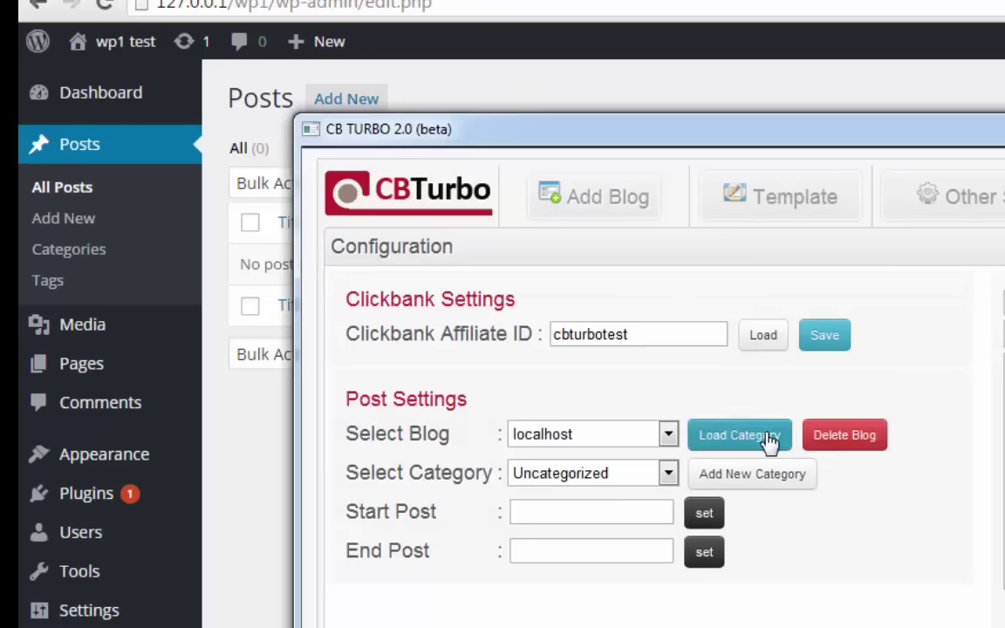
Step: Reload the localhost blog's categories in CB Turbo and choose "cbturbo test" as the post category
{"action": "left_click", "coordinate": [768, 442]}
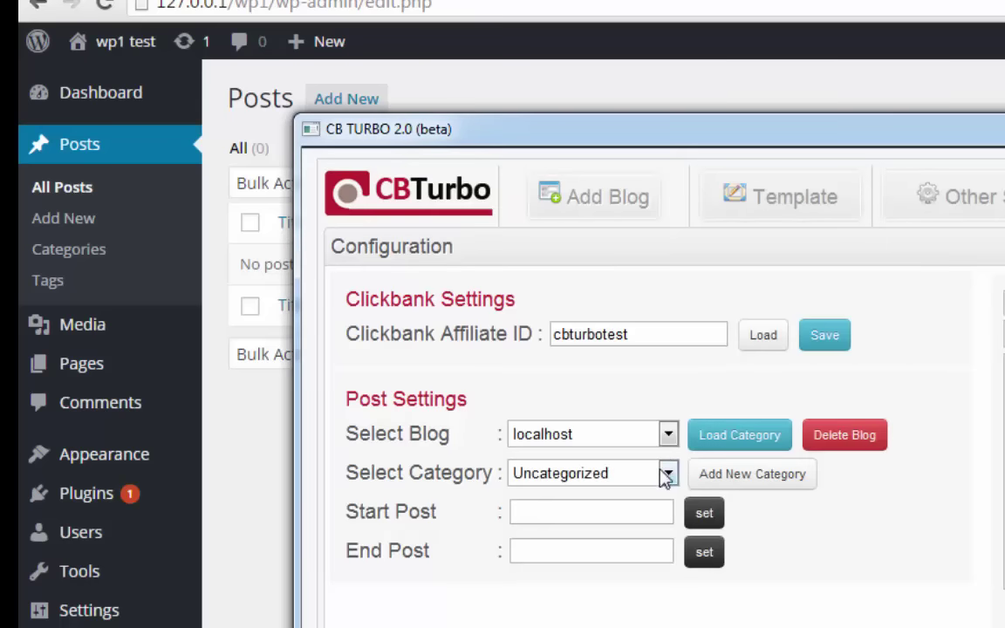
{"action": "left_click", "coordinate": [665, 476]}
{"action": "left_click", "coordinate": [635, 520]}
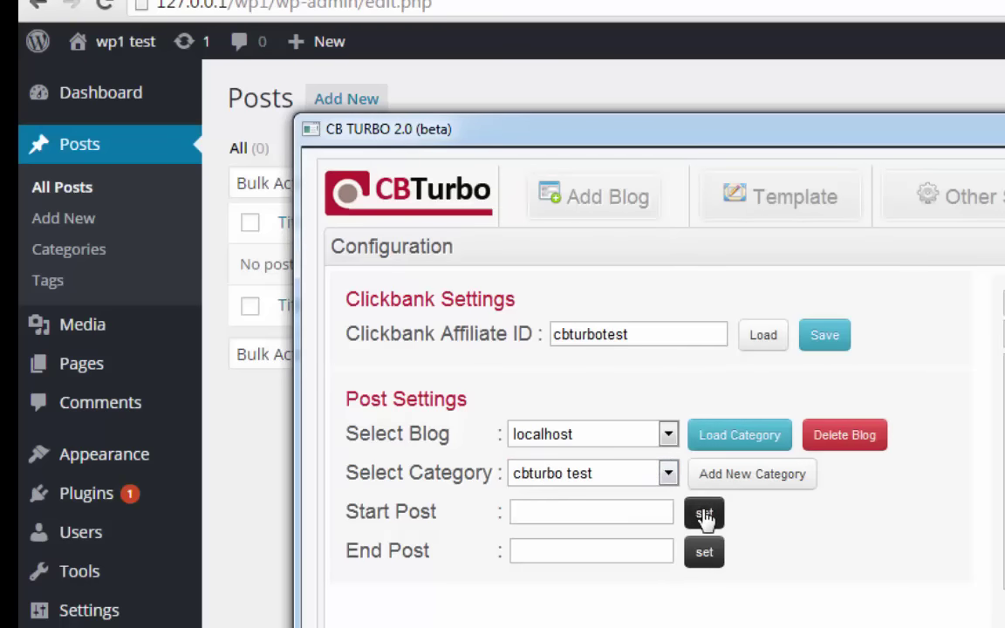
Step: Set the start post date to 2015/7/29
{"action": "left_click", "coordinate": [705, 516]}
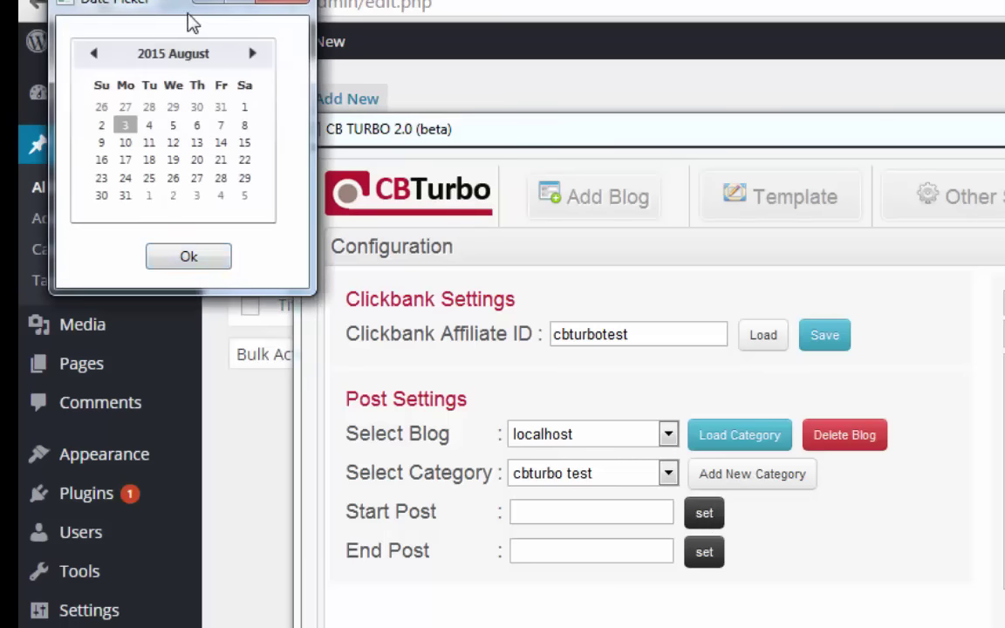
{"action": "left_click_drag", "start_coordinate": [170, 18], "coordinate": [558, 274]}
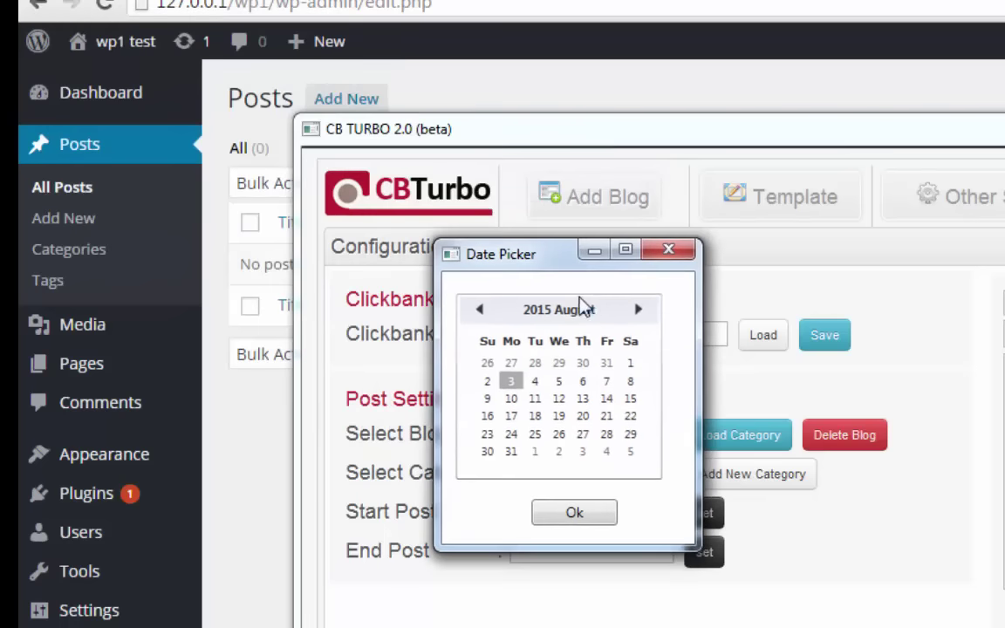
{"action": "left_click", "coordinate": [480, 312]}
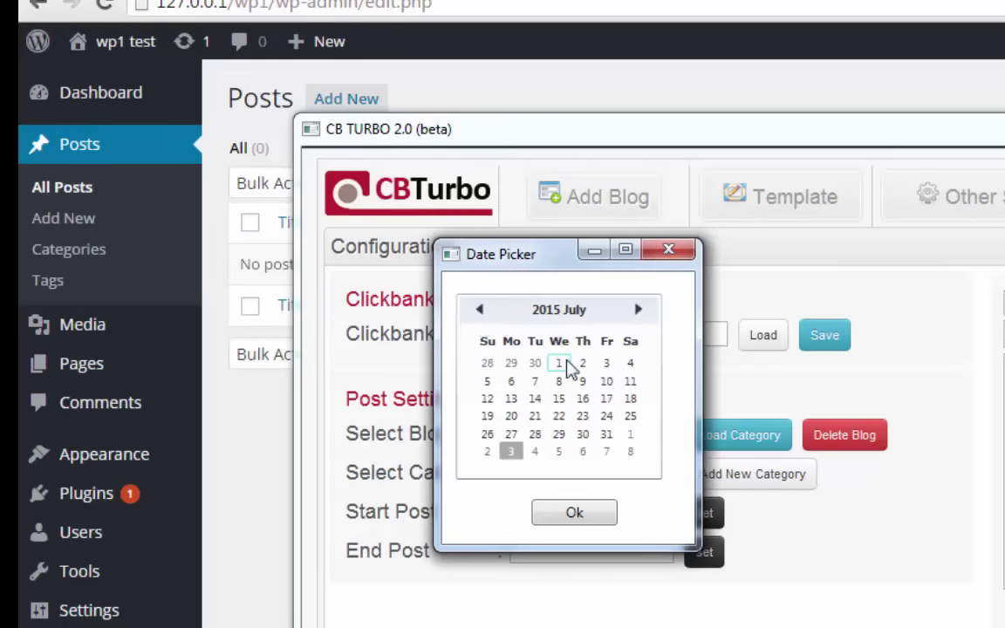
{"action": "left_click", "coordinate": [559, 434]}
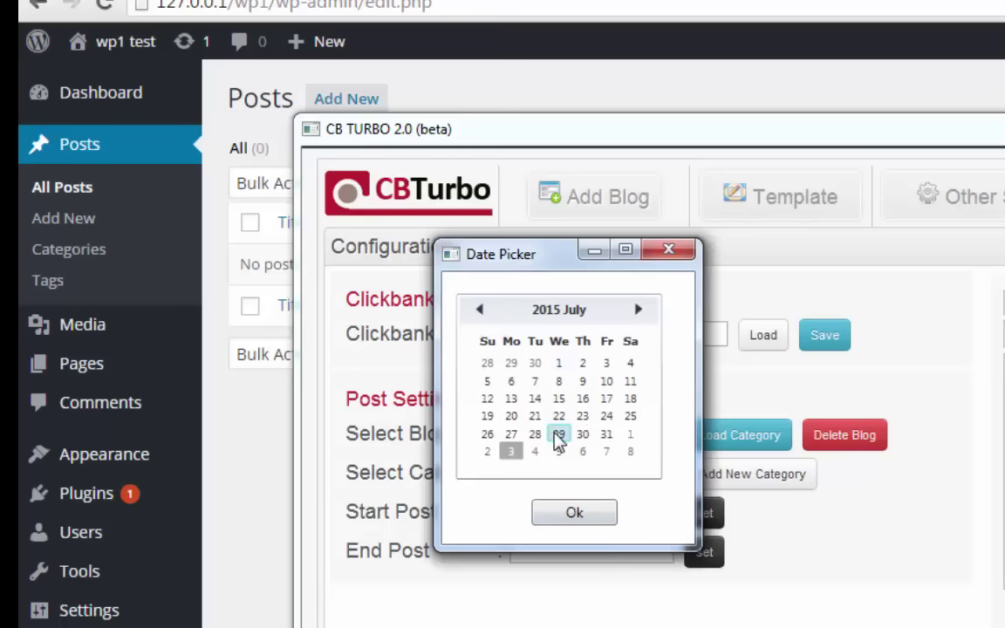
{"action": "left_click", "coordinate": [602, 515]}
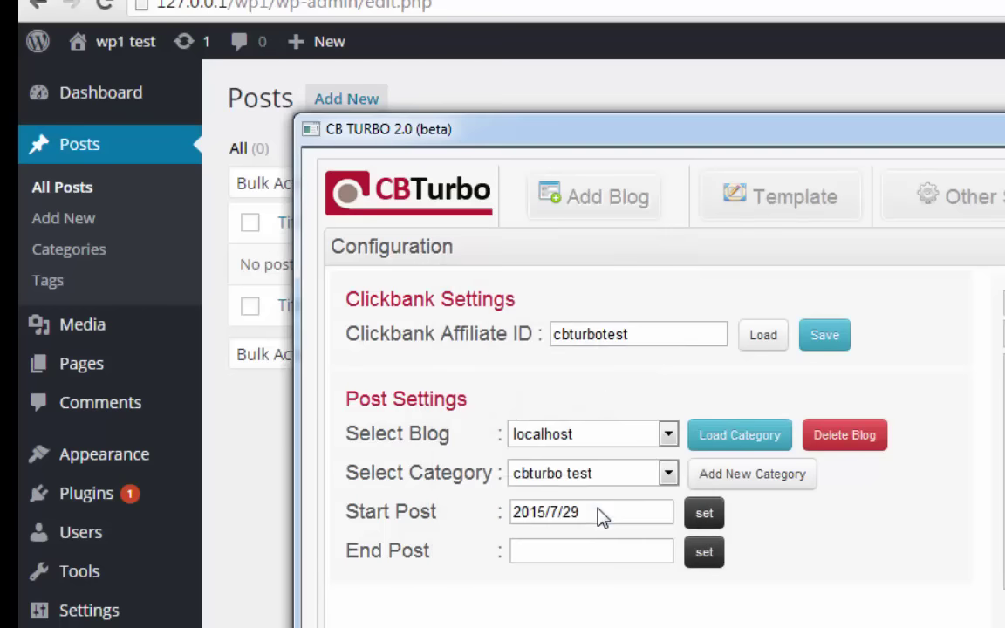
Step: Set the end post date to 2015/8/6
{"action": "left_click", "coordinate": [704, 555]}
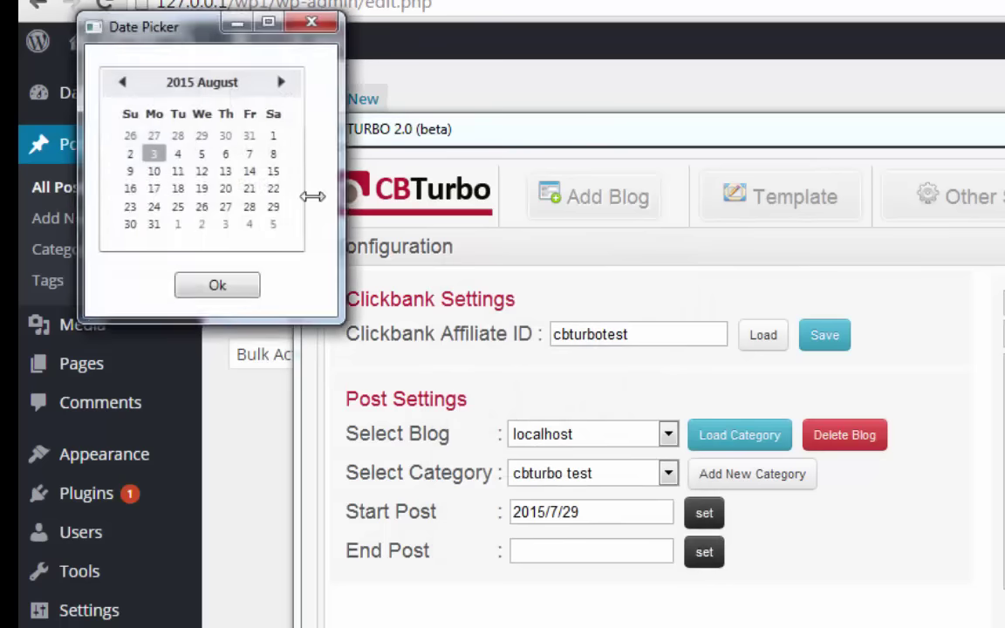
{"action": "left_click", "coordinate": [224, 154]}
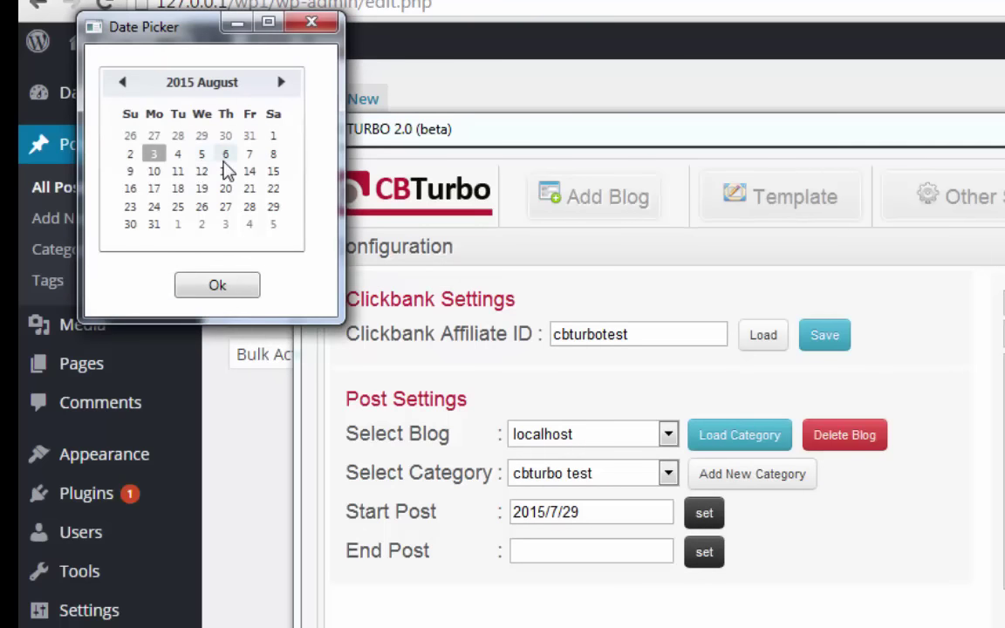
{"action": "left_click", "coordinate": [220, 284]}
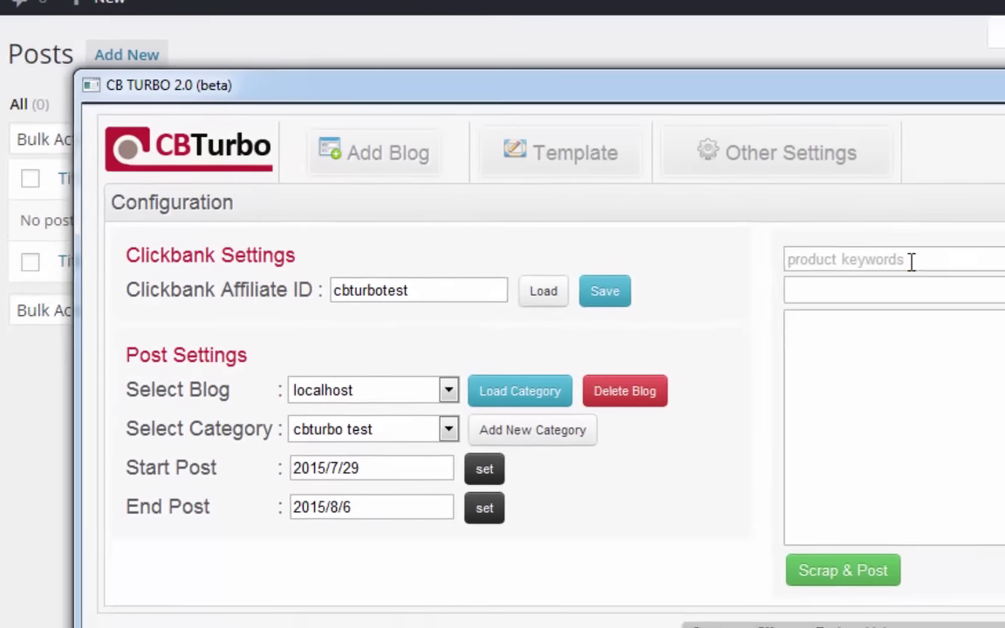
Step: Search for Clickbank products with the keyword "baby", repeating the search once, and dismiss the messages
{"action": "left_click", "coordinate": [742, 227]}
{"action": "type", "text": "ba"}
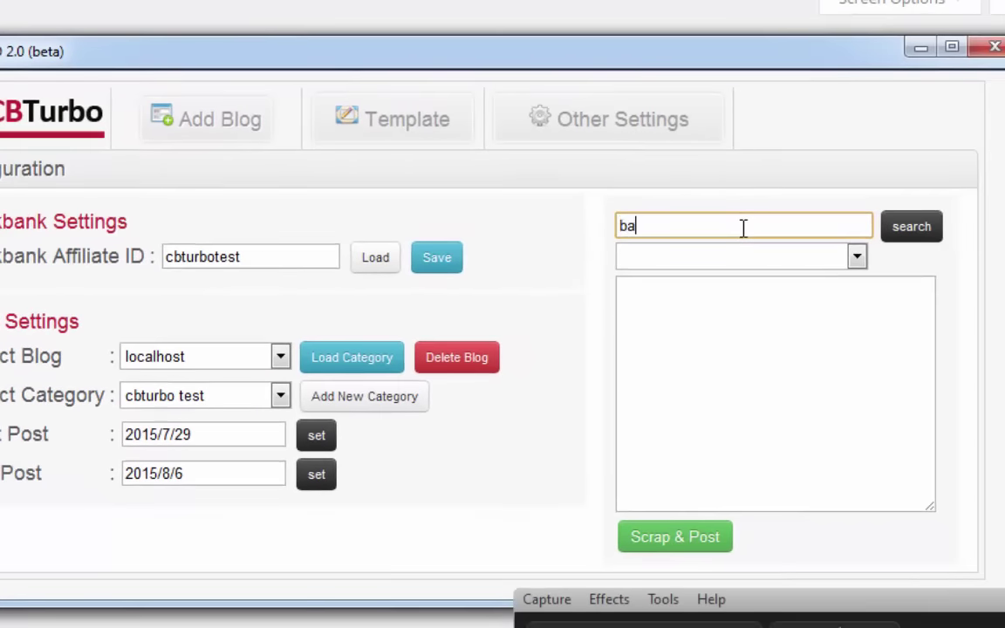
{"action": "type", "text": "by"}
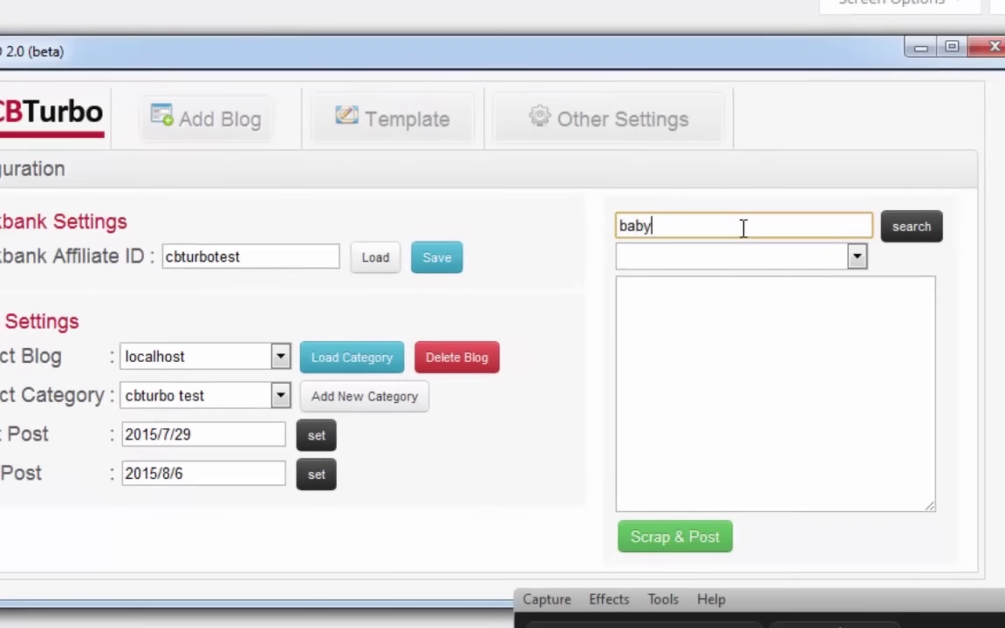
{"action": "left_click", "coordinate": [930, 234]}
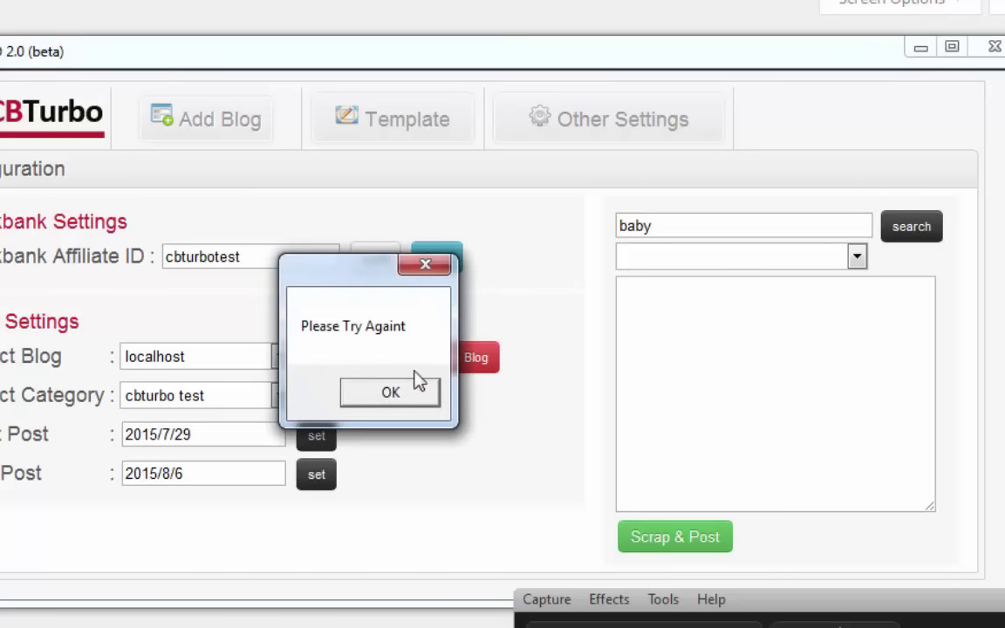
{"action": "left_click", "coordinate": [390, 393]}
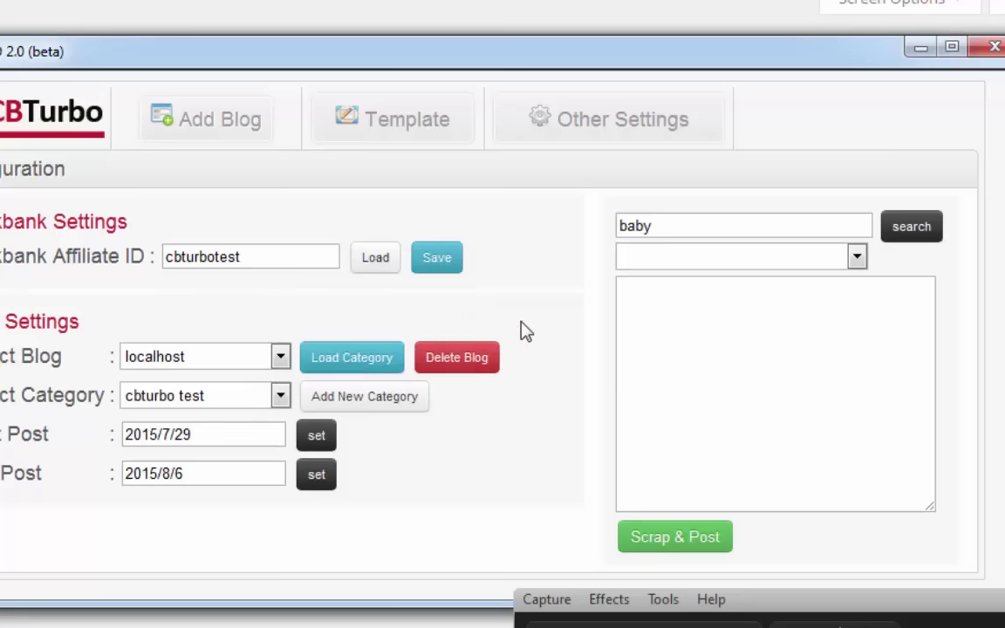
{"action": "left_click", "coordinate": [911, 227]}
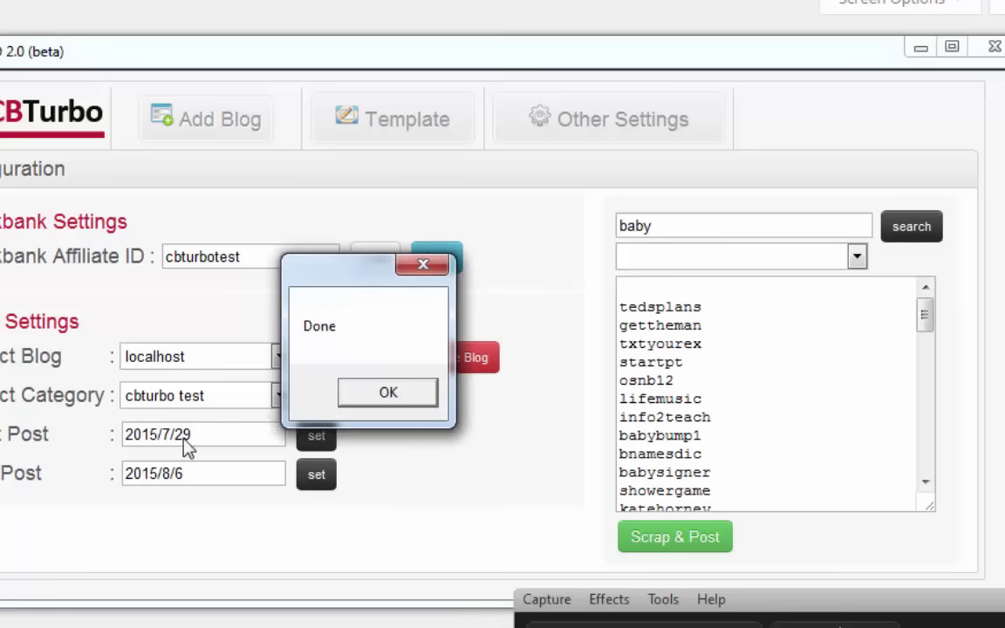
{"action": "left_click", "coordinate": [415, 394]}
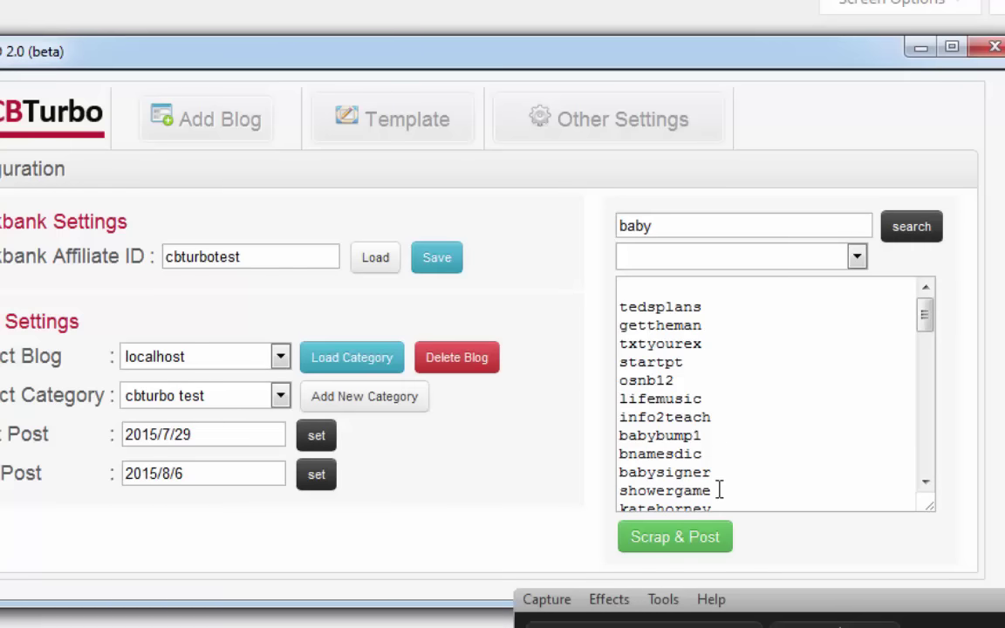
Step: Trim the Clickbank product list to only the eleven IDs from tedsplans through showergame
{"action": "left_click_drag", "start_coordinate": [718, 490], "coordinate": [613, 315]}
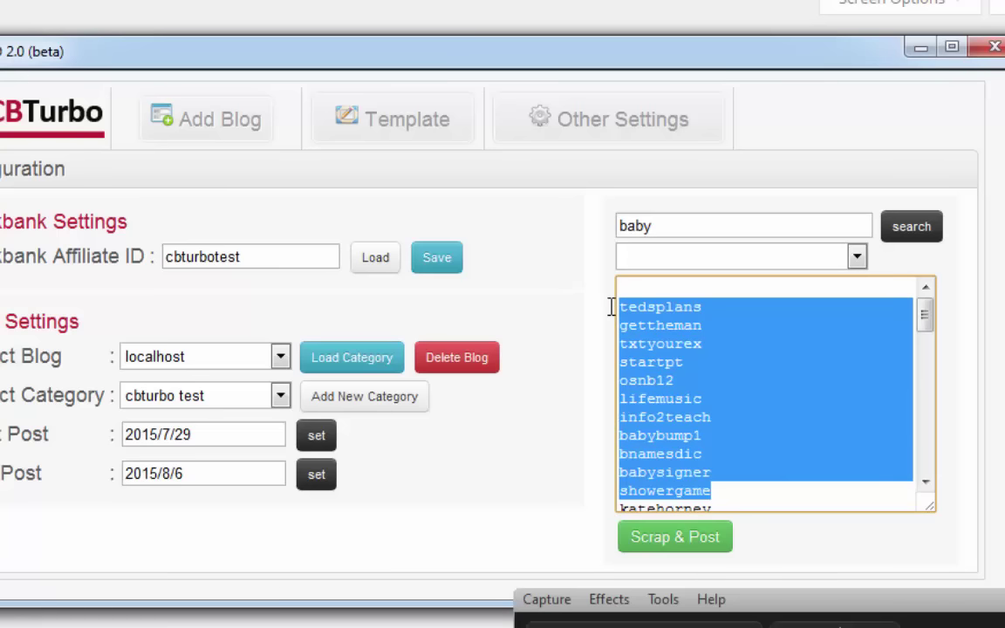
{"action": "key", "text": "ctrl+c"}
{"action": "key", "text": "ctrl+a"}
{"action": "key", "text": "ctrl+v"}
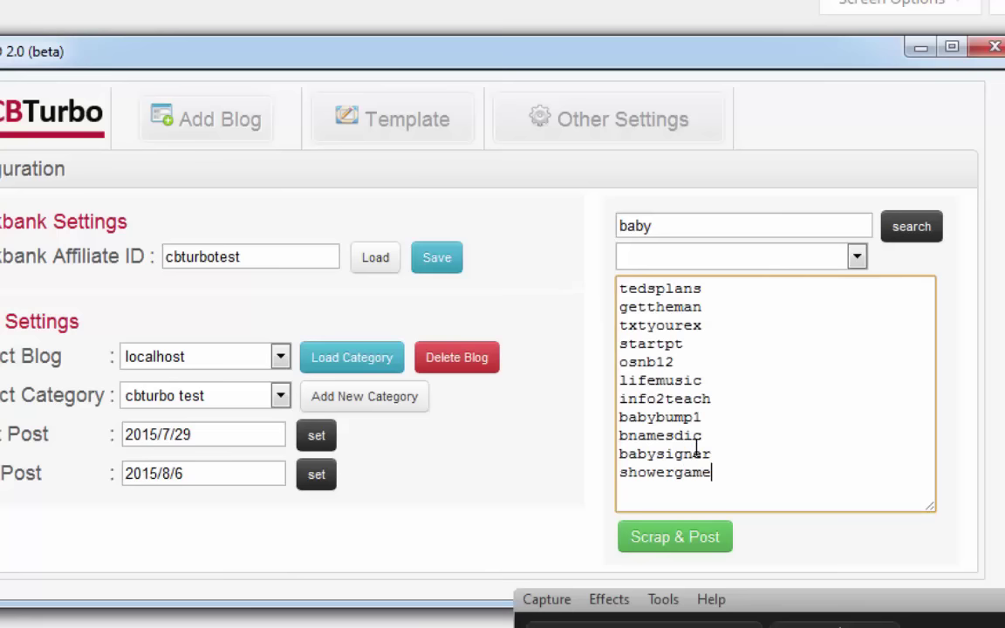
Step: Send the listed products to Scrap & Post, scrape their content, and dismiss the completion message
{"action": "left_click", "coordinate": [683, 556]}
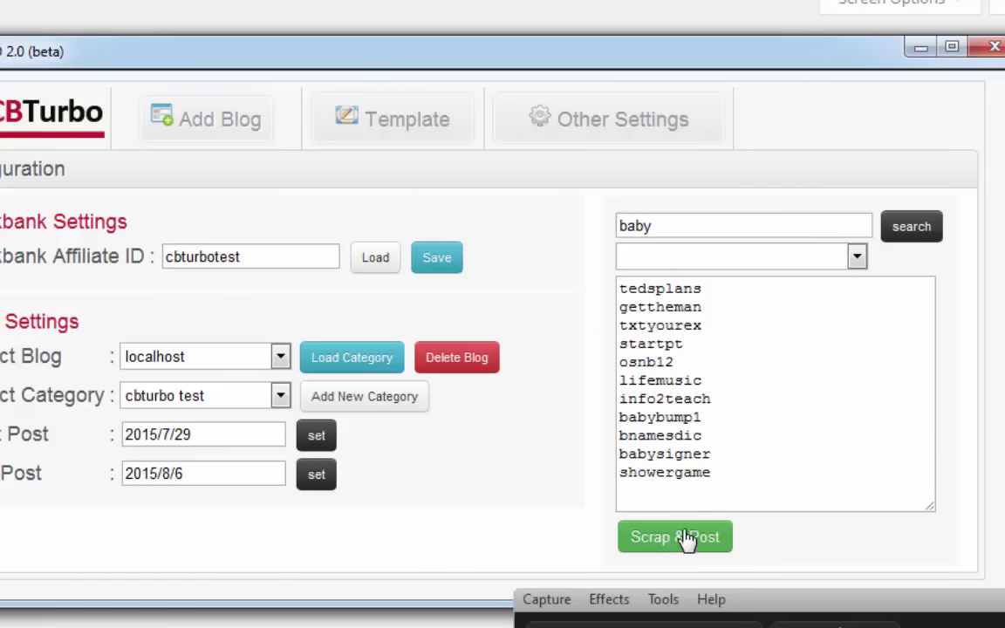
{"action": "left_click", "coordinate": [686, 538]}
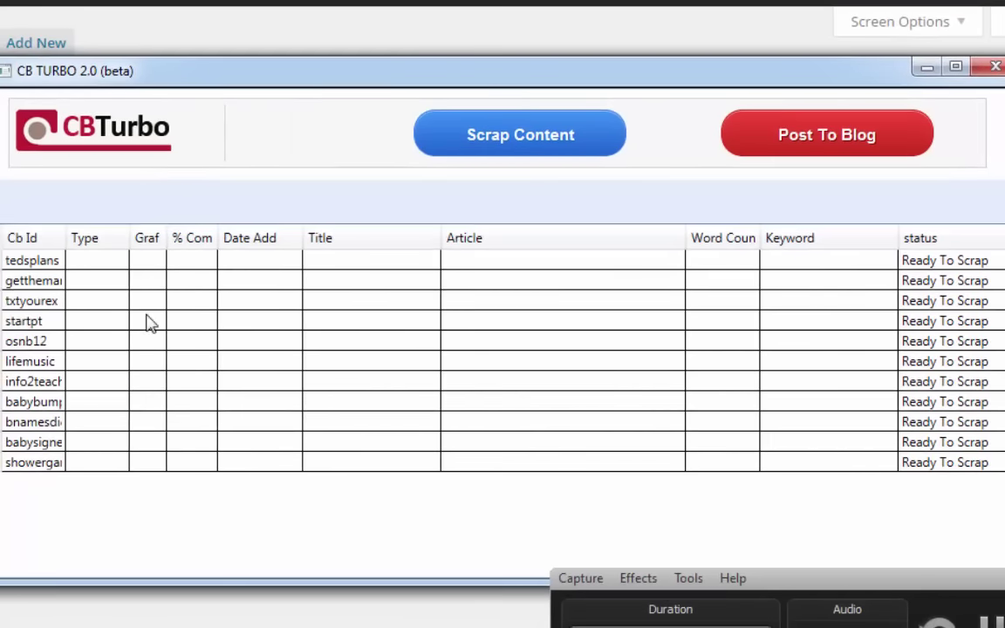
{"action": "left_click", "coordinate": [544, 144]}
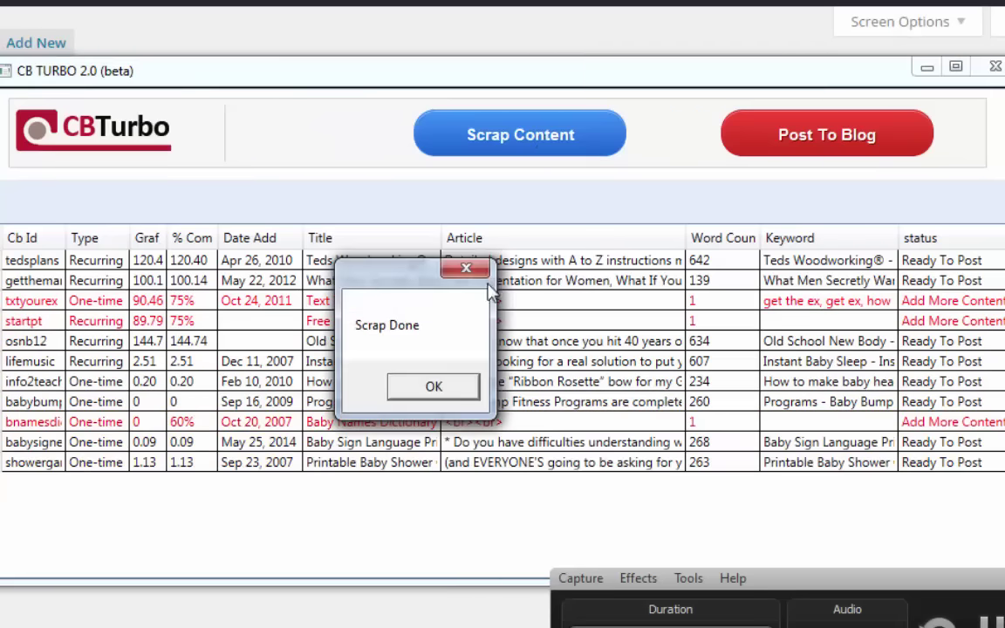
{"action": "left_click", "coordinate": [441, 390]}
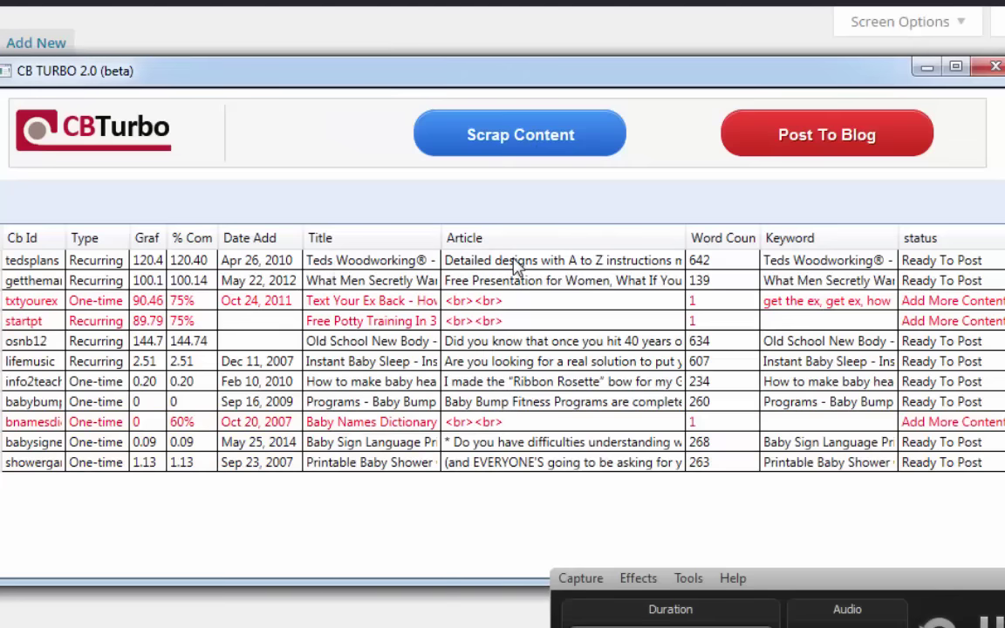
Step: Edit the tedsplans post by removing the leading "Teds Woodworking® - " from its title, and save the post
{"action": "right_click", "coordinate": [518, 266]}
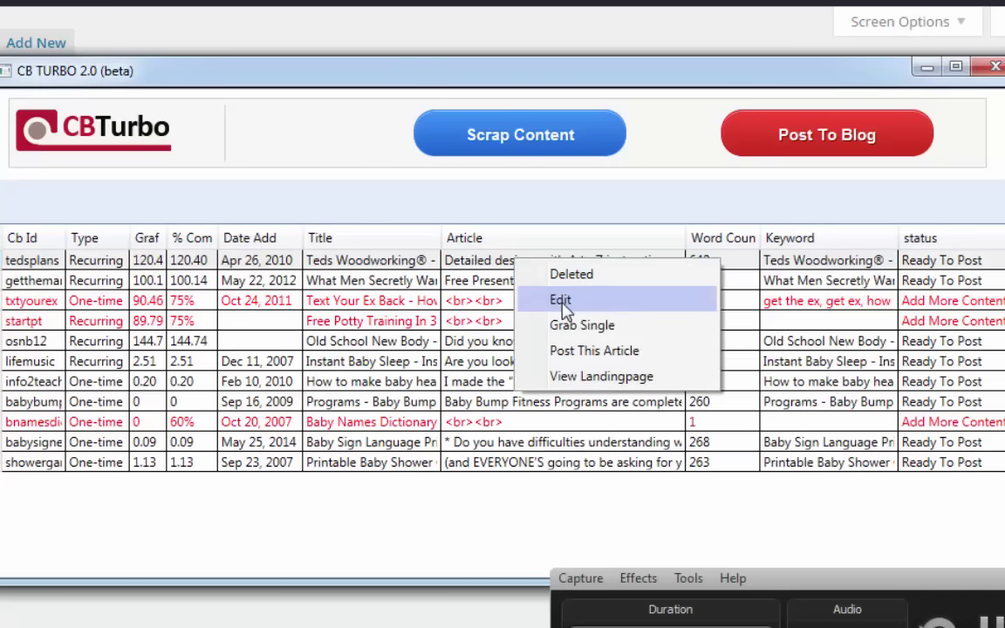
{"action": "left_click", "coordinate": [564, 313]}
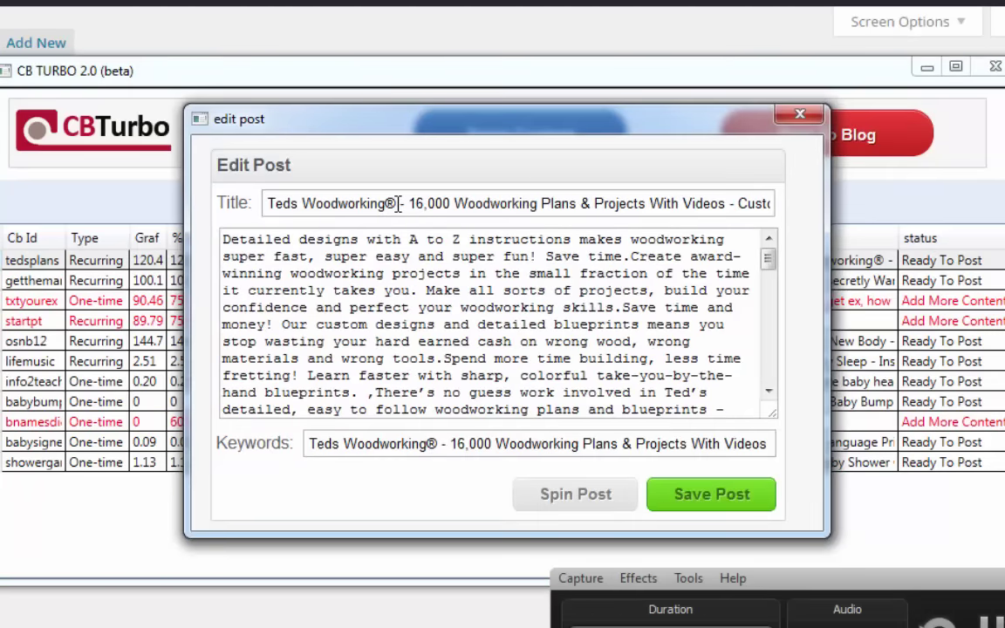
{"action": "left_click", "coordinate": [399, 203]}
{"action": "key", "text": "BackSpace"}
{"action": "key", "text": "BackSpace"}
{"action": "key", "text": "BackSpace"}
{"action": "key", "text": "BackSpace"}
{"action": "key", "text": "BackSpace"}
{"action": "key", "text": "BackSpace"}
{"action": "key", "text": "BackSpace"}
{"action": "key", "text": "BackSpace"}
{"action": "key", "text": "BackSpace"}
{"action": "key", "text": "BackSpace"}
{"action": "key", "text": "BackSpace"}
{"action": "key", "text": "BackSpace"}
{"action": "key", "text": "BackSpace"}
{"action": "key", "text": "BackSpace"}
{"action": "key", "text": "BackSpace"}
{"action": "key", "text": "BackSpace"}
{"action": "key", "text": "BackSpace"}
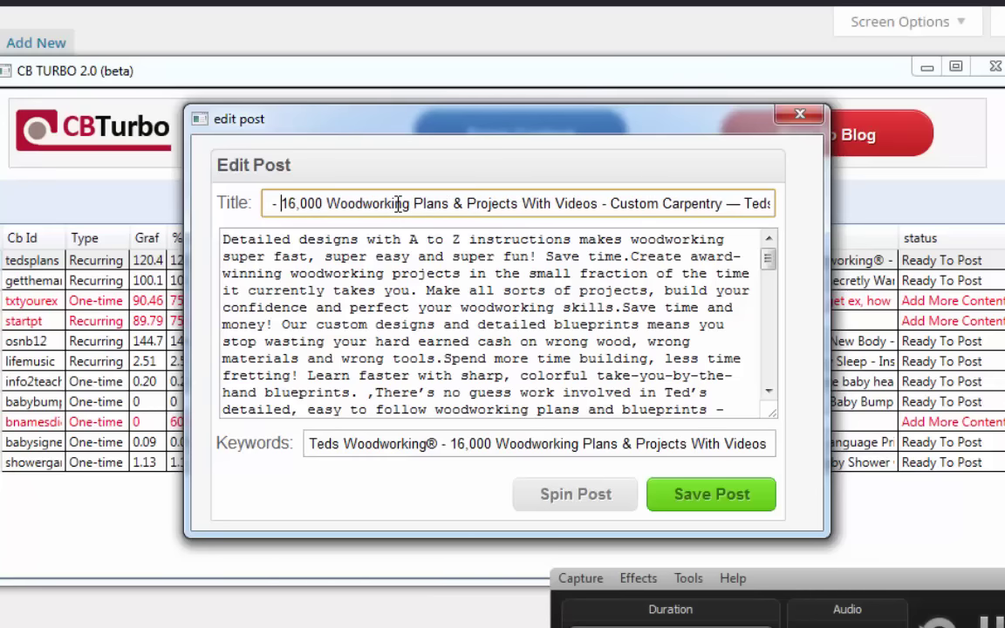
{"action": "key", "text": "BackSpace"}
{"action": "key", "text": "BackSpace"}
{"action": "key", "text": "BackSpace"}
{"action": "scroll", "coordinate": [428, 308], "scroll_direction": "down", "scroll_amount": 15}
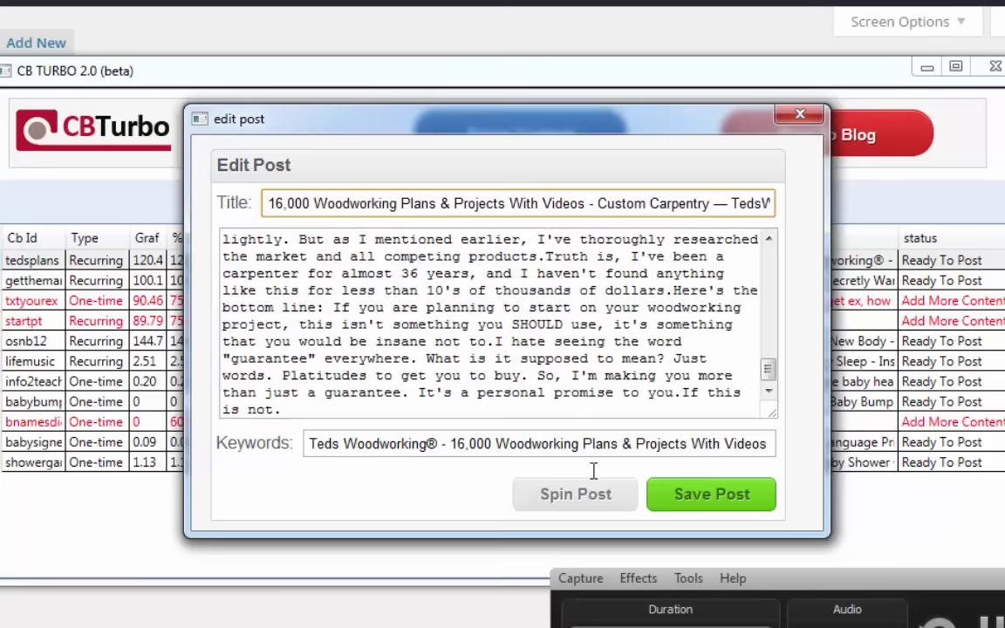
{"action": "left_click", "coordinate": [717, 497]}
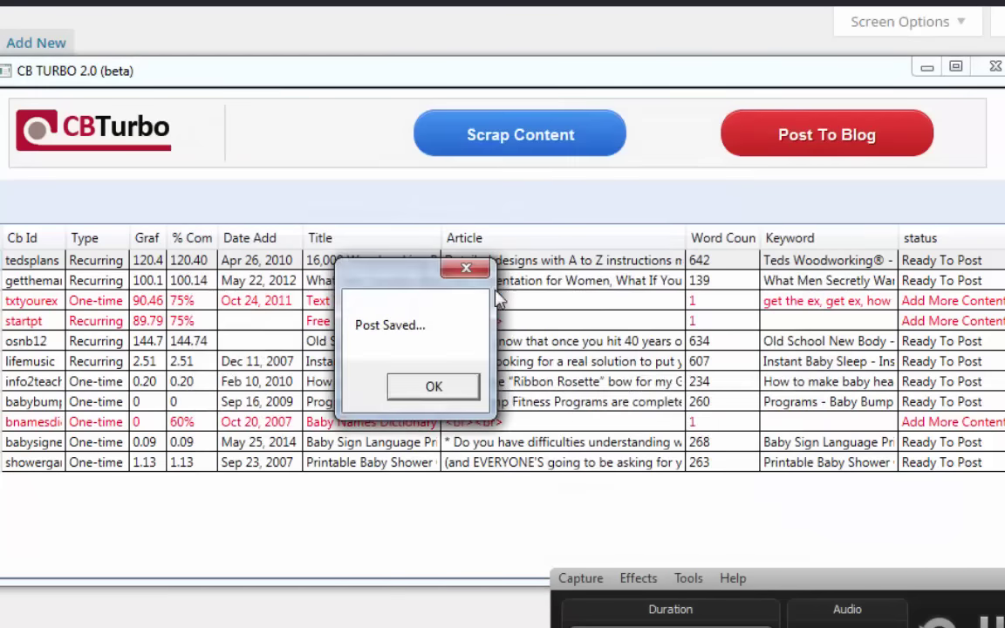
{"action": "left_click", "coordinate": [434, 382]}
Step: Delete the txtyourex and bnamesdic entries, which lack article content, from the scraped product list
{"action": "left_click", "coordinate": [458, 300]}
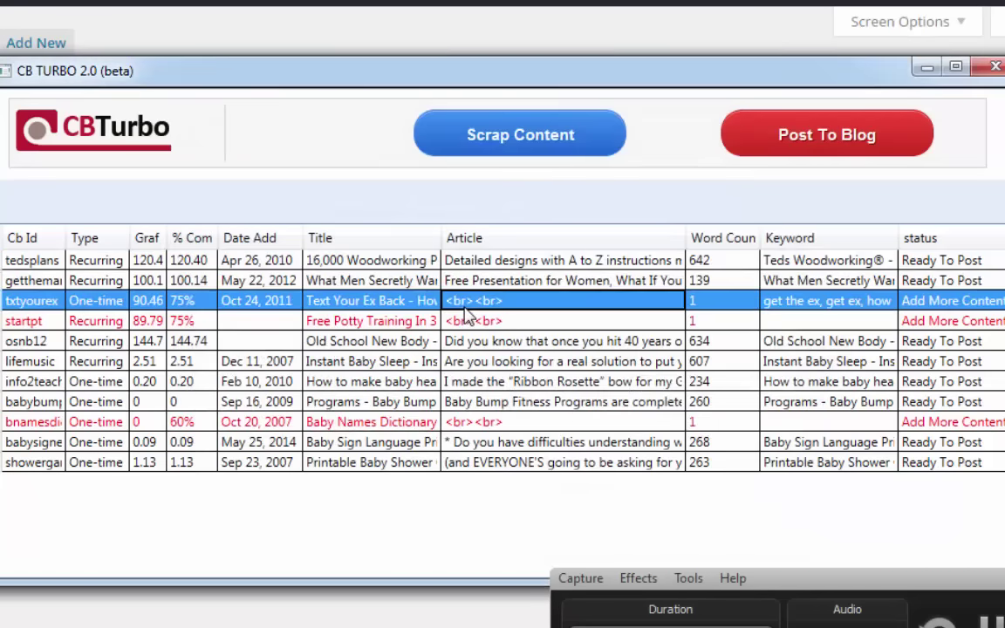
{"action": "right_click", "coordinate": [485, 305]}
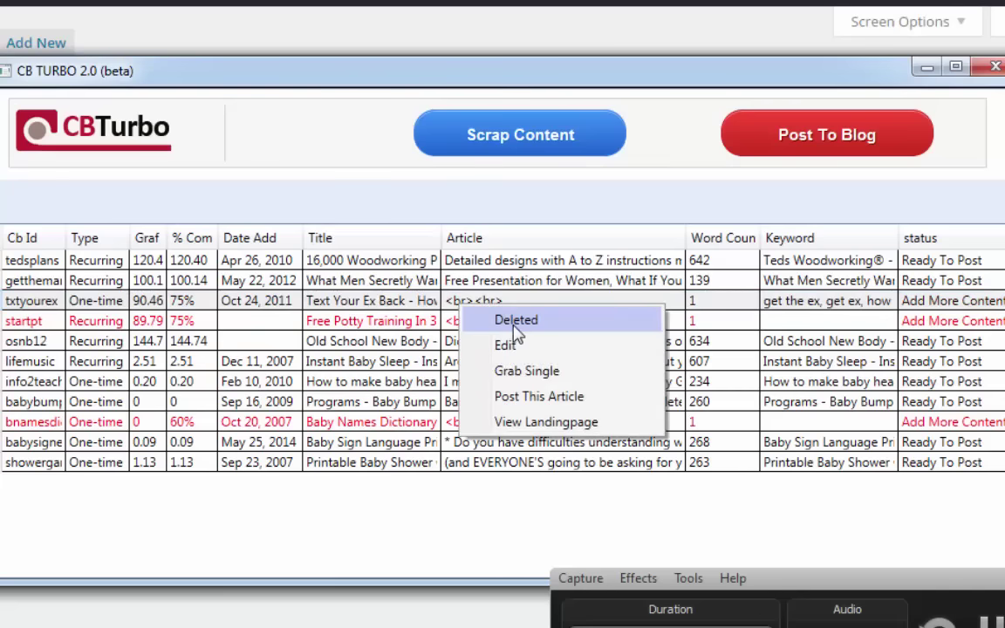
{"action": "left_click", "coordinate": [475, 320]}
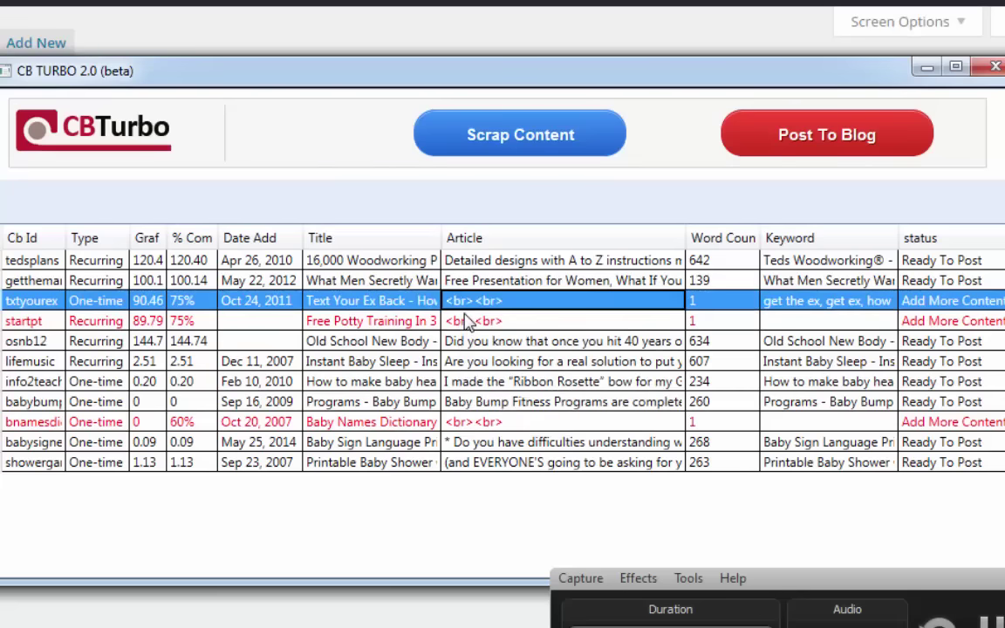
{"action": "left_click", "coordinate": [469, 307]}
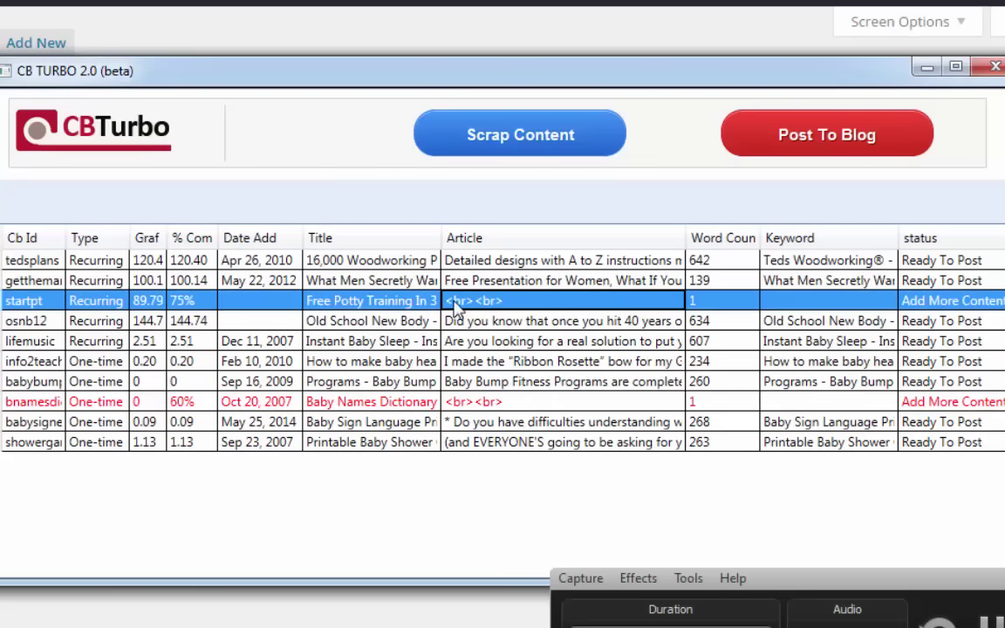
{"action": "right_click", "coordinate": [455, 307]}
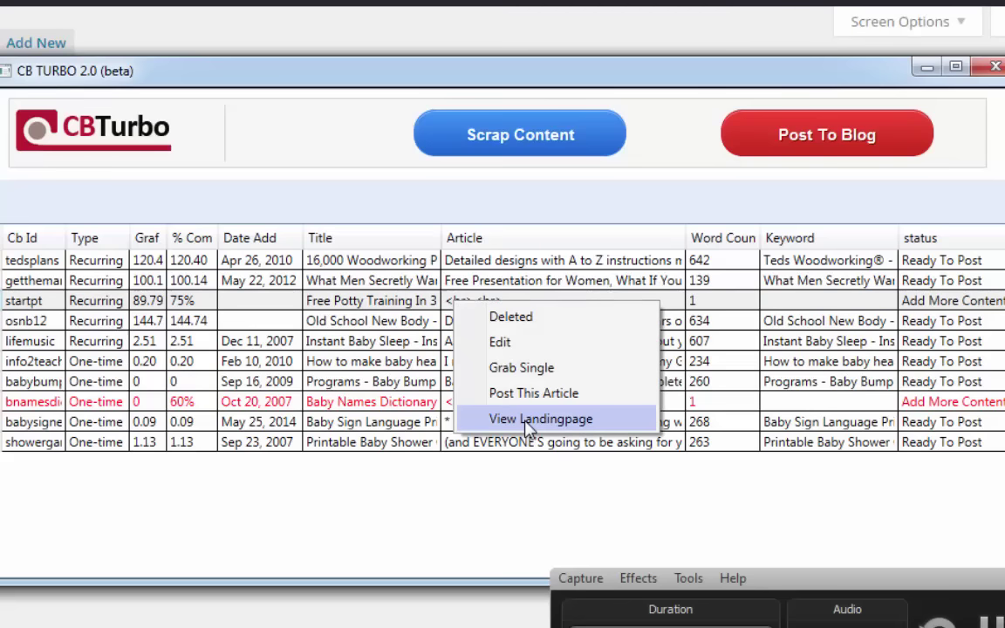
{"action": "left_click", "coordinate": [354, 409]}
{"action": "right_click", "coordinate": [356, 409]}
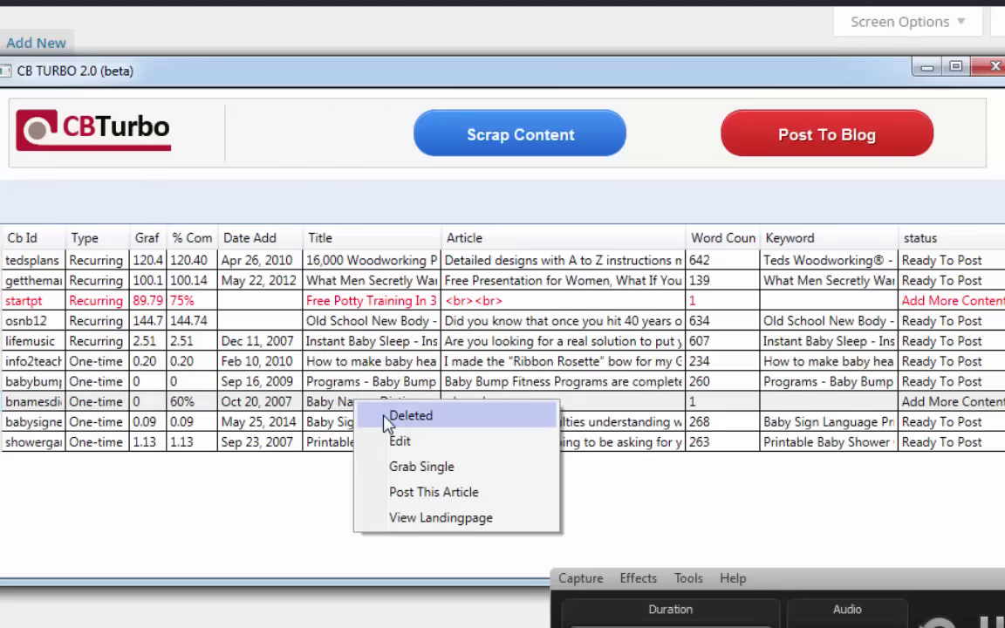
{"action": "left_click", "coordinate": [397, 416]}
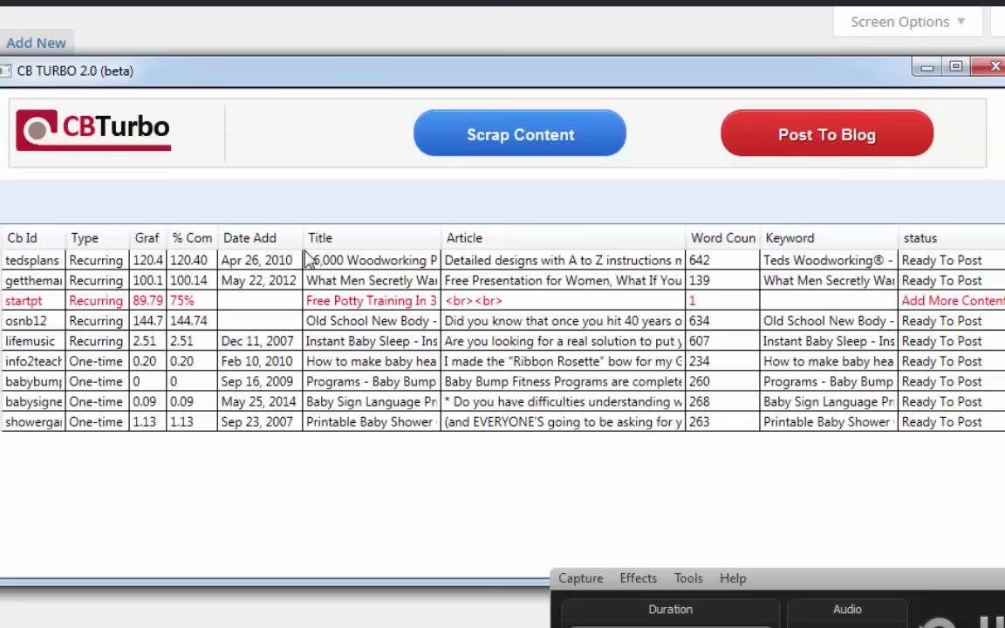
Step: Post the scraped articles to the blog, and look through the refreshed Posts list in WordPress
{"action": "left_click", "coordinate": [835, 148]}
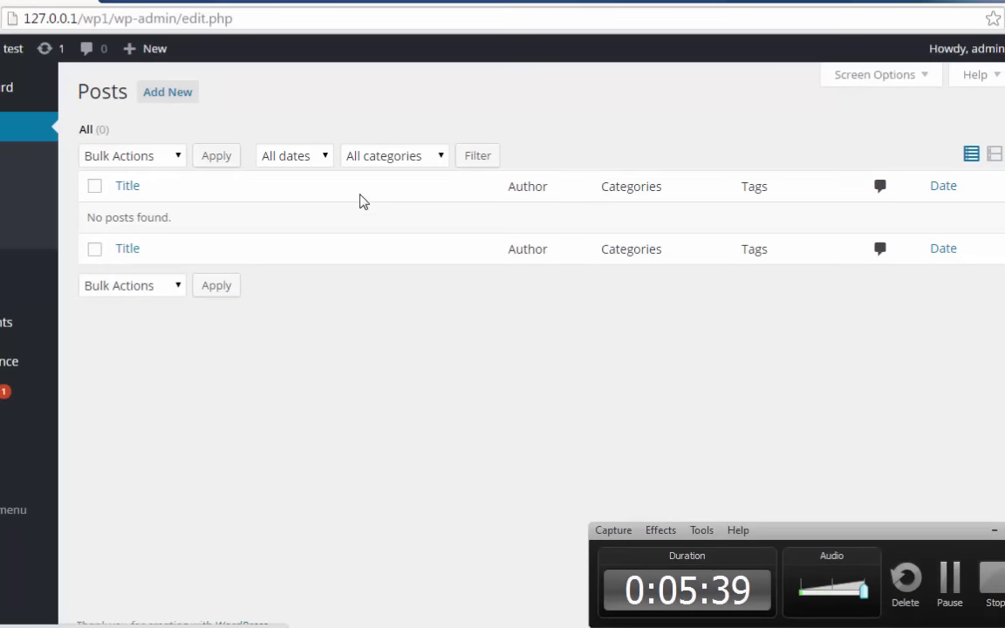
{"action": "key", "text": "F5"}
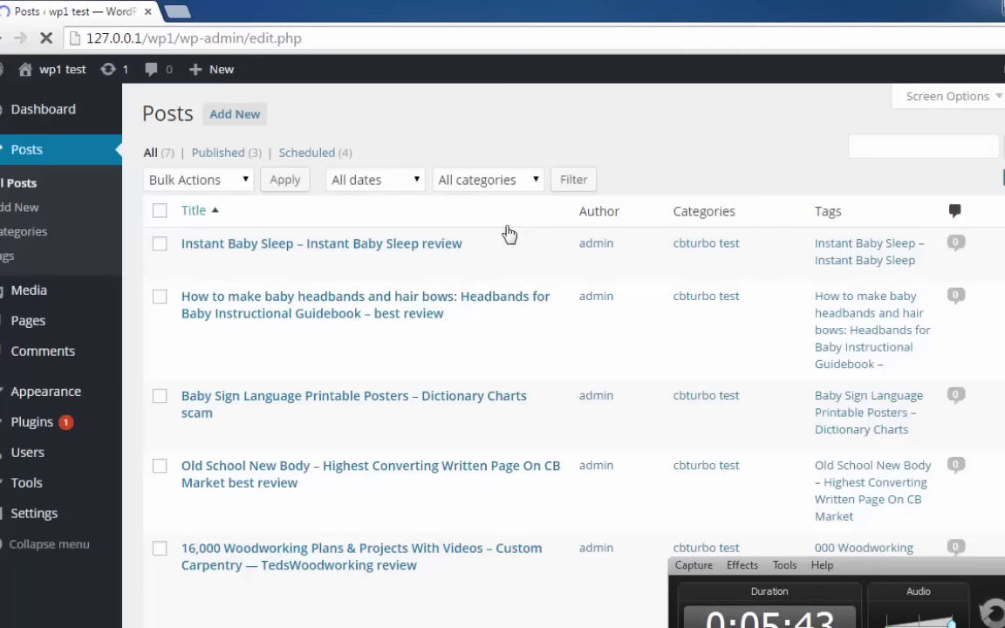
{"action": "scroll", "coordinate": [514, 323], "scroll_direction": "down", "scroll_amount": 1}
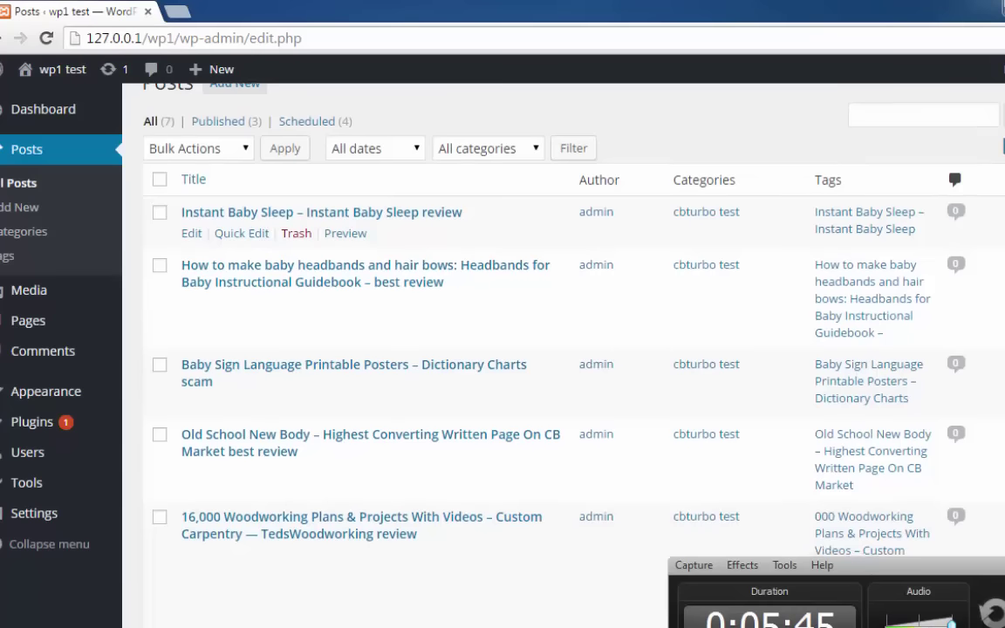
{"action": "scroll", "coordinate": [514, 322], "scroll_direction": "down", "scroll_amount": 2}
{"action": "scroll", "coordinate": [514, 322], "scroll_direction": "down", "scroll_amount": 2}
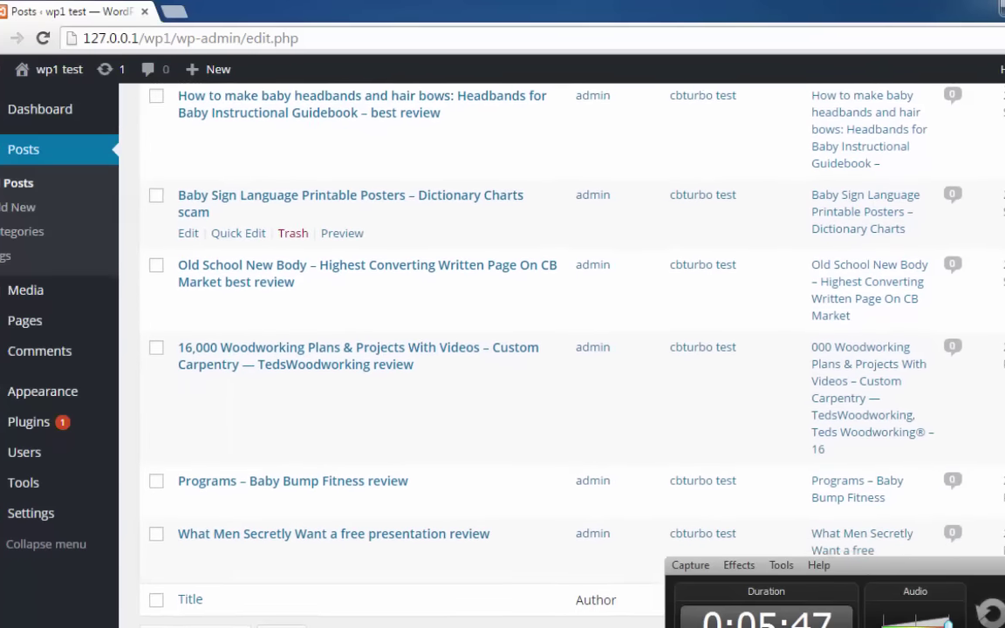
{"action": "scroll", "coordinate": [959, 254], "scroll_direction": "up", "scroll_amount": 3}
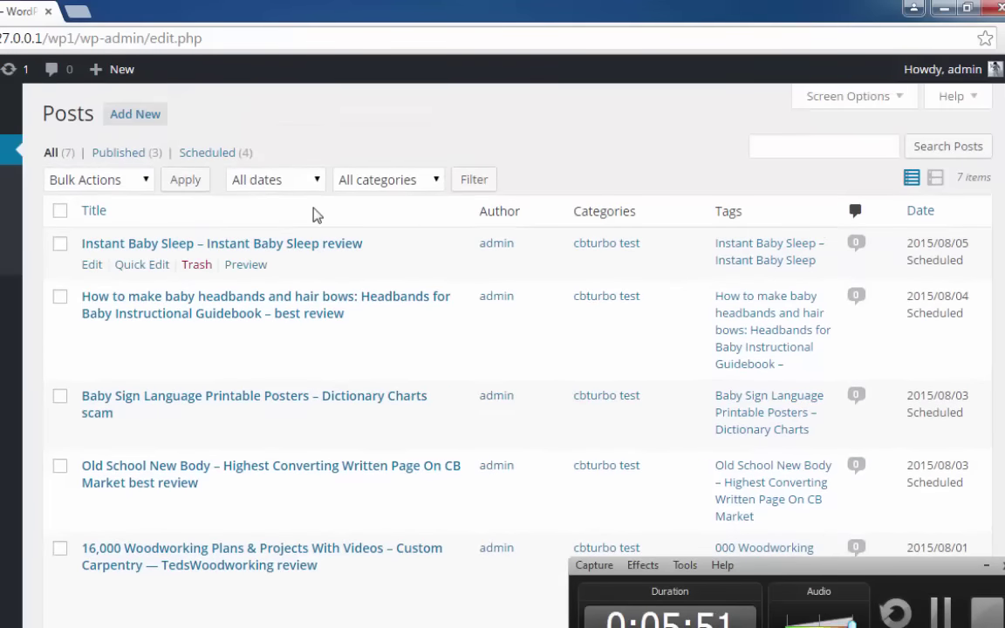
Step: View only the published posts in WordPress, and dismiss CB Turbo's completion message
{"action": "left_click", "coordinate": [136, 155]}
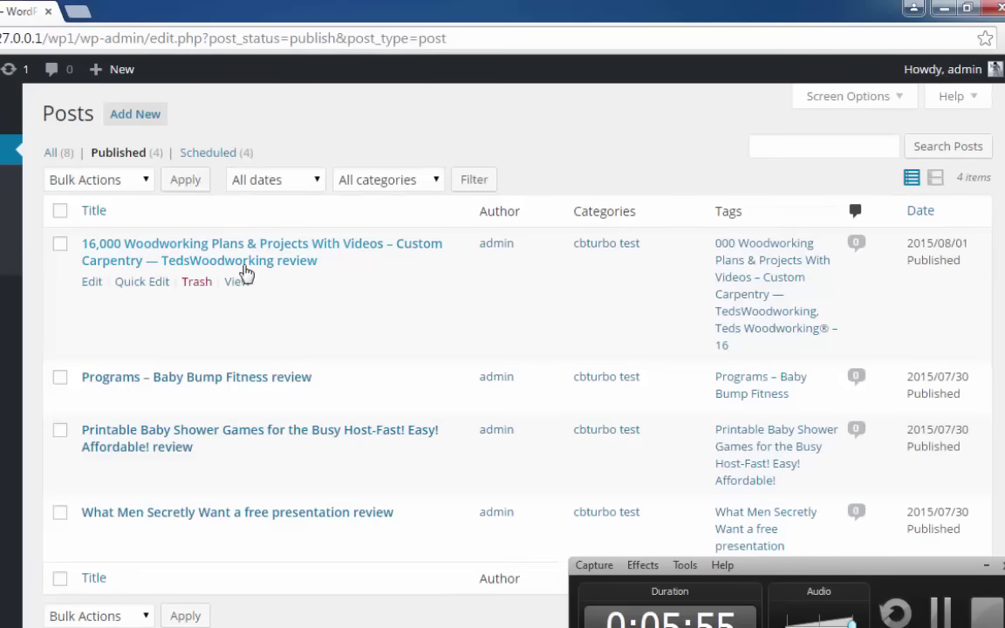
{"action": "scroll", "coordinate": [245, 273], "scroll_direction": "down", "scroll_amount": 1}
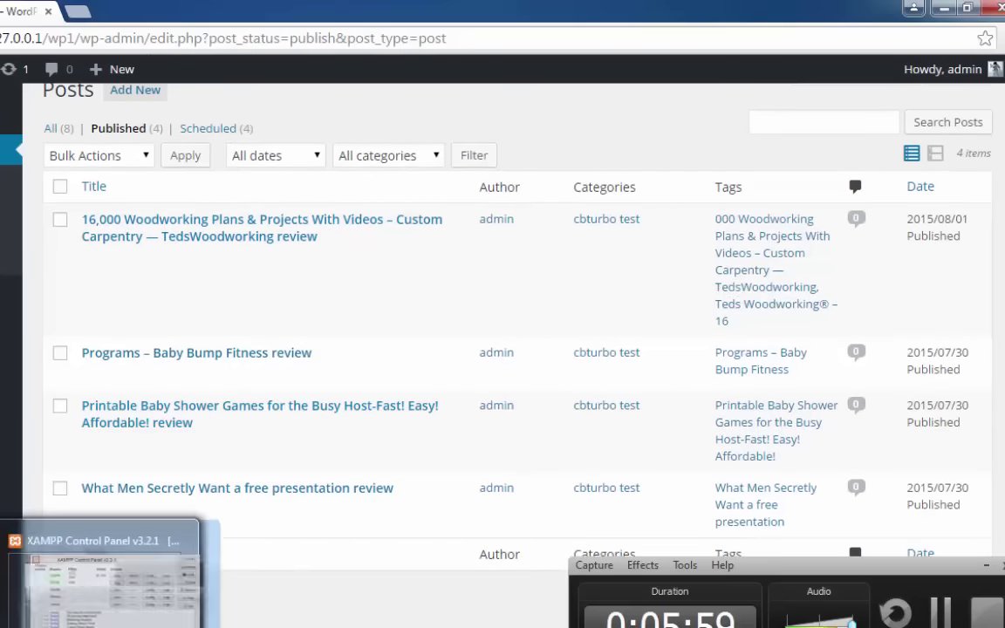
{"action": "left_click", "coordinate": [186, 604]}
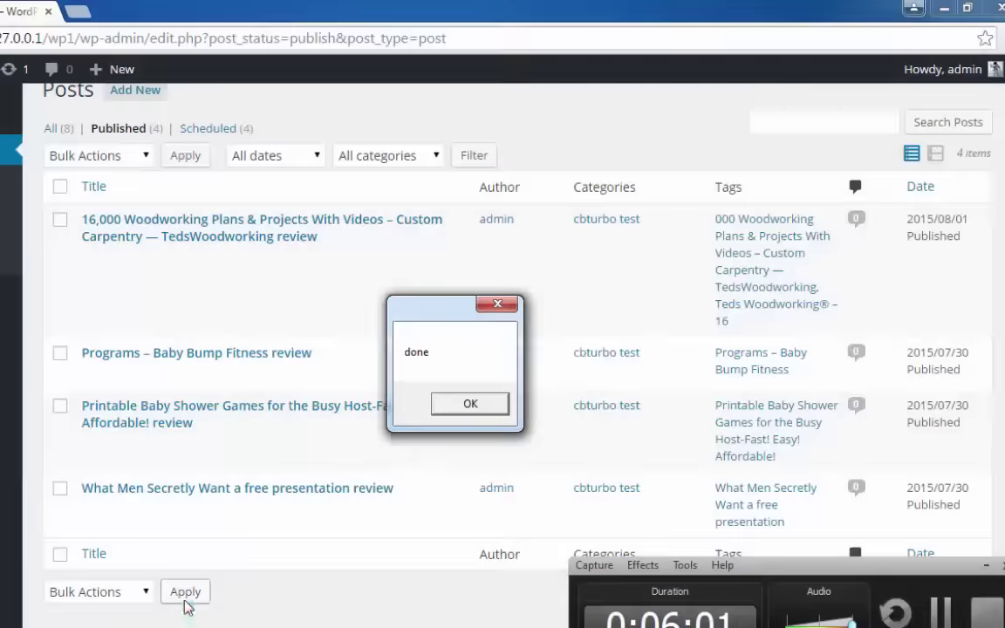
{"action": "left_click", "coordinate": [470, 405]}
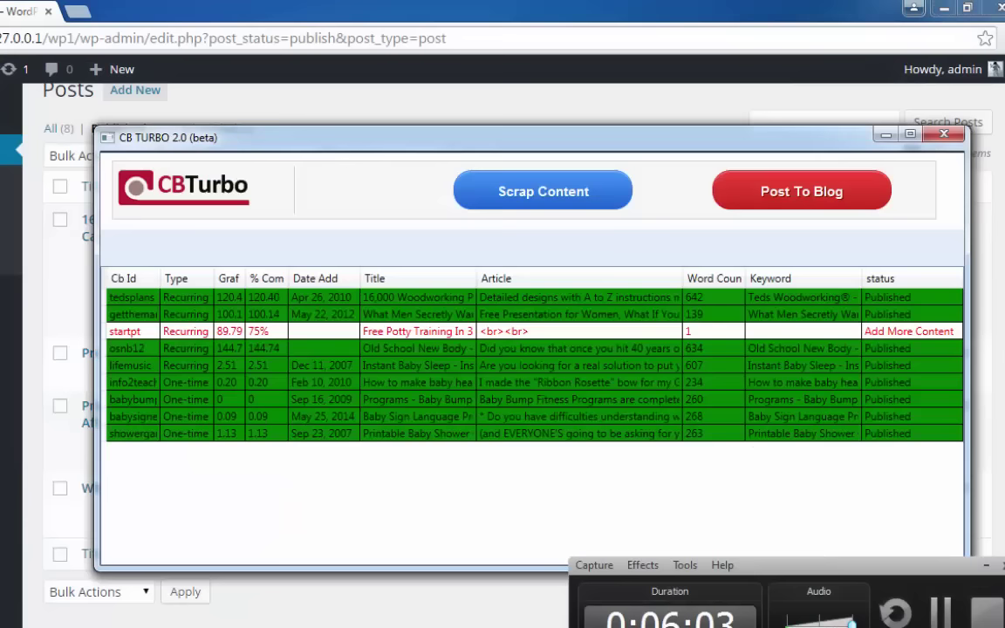
Step: Return to the configuration, load the same product list into Scrap & Post again, and delete the startpt and txtyourex entries
{"action": "left_click", "coordinate": [222, 200]}
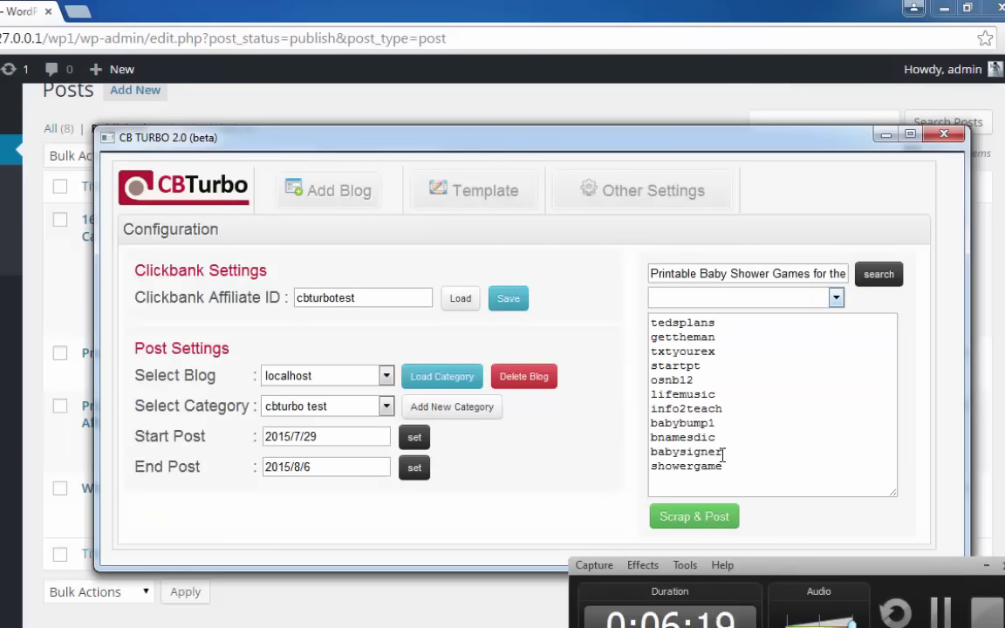
{"action": "left_click", "coordinate": [712, 522]}
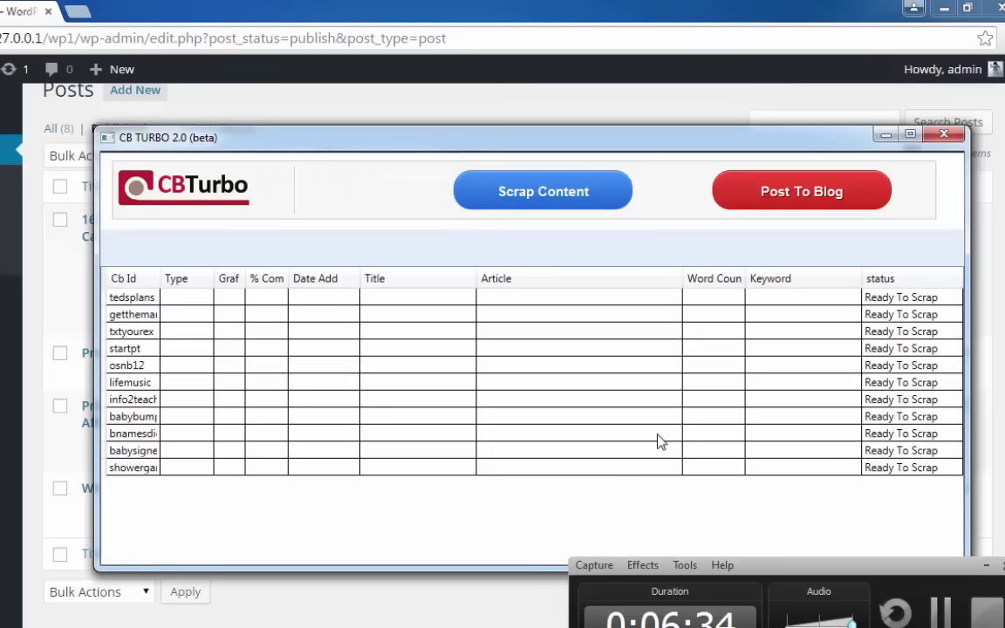
{"action": "left_click", "coordinate": [314, 335]}
{"action": "right_click", "coordinate": [328, 348]}
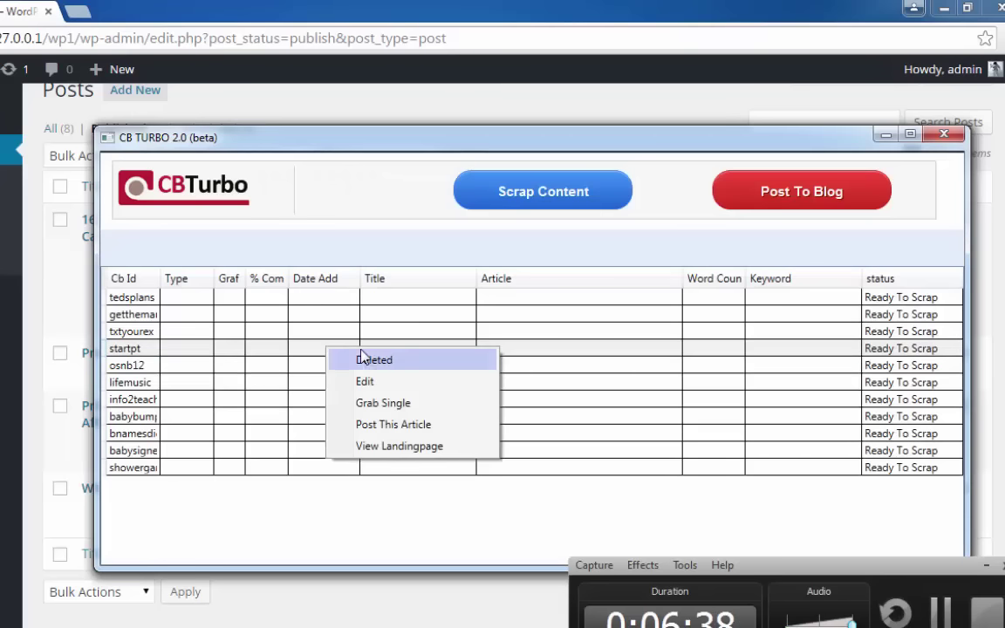
{"action": "left_click", "coordinate": [360, 353]}
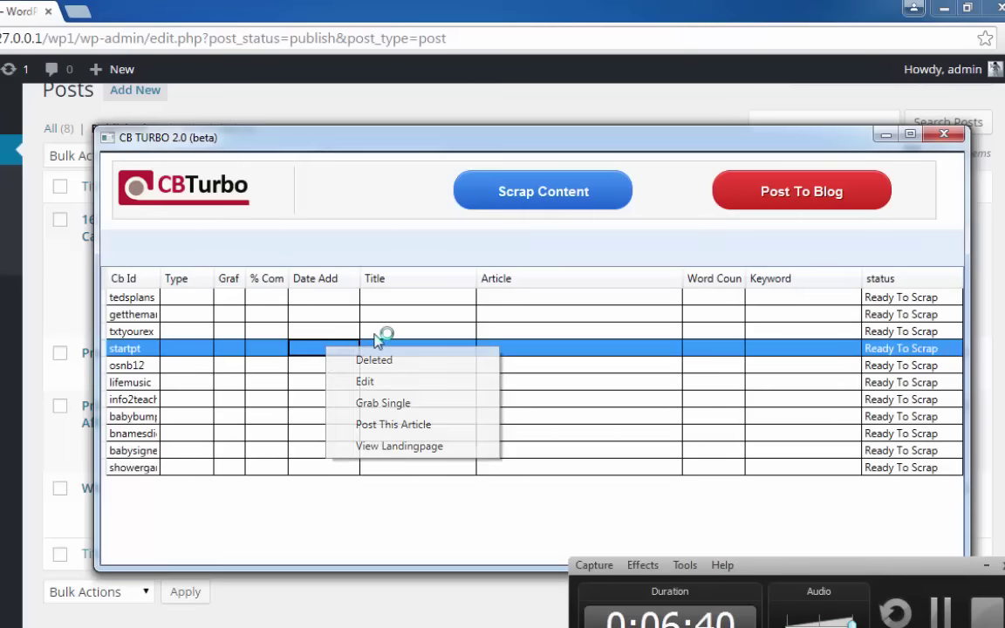
{"action": "left_click", "coordinate": [384, 337]}
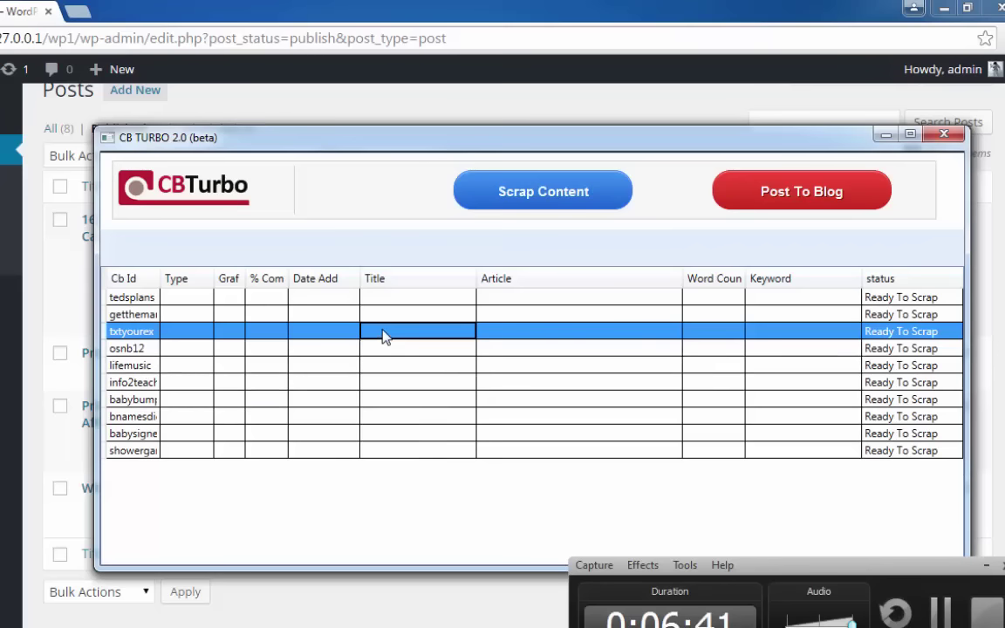
{"action": "right_click", "coordinate": [428, 337]}
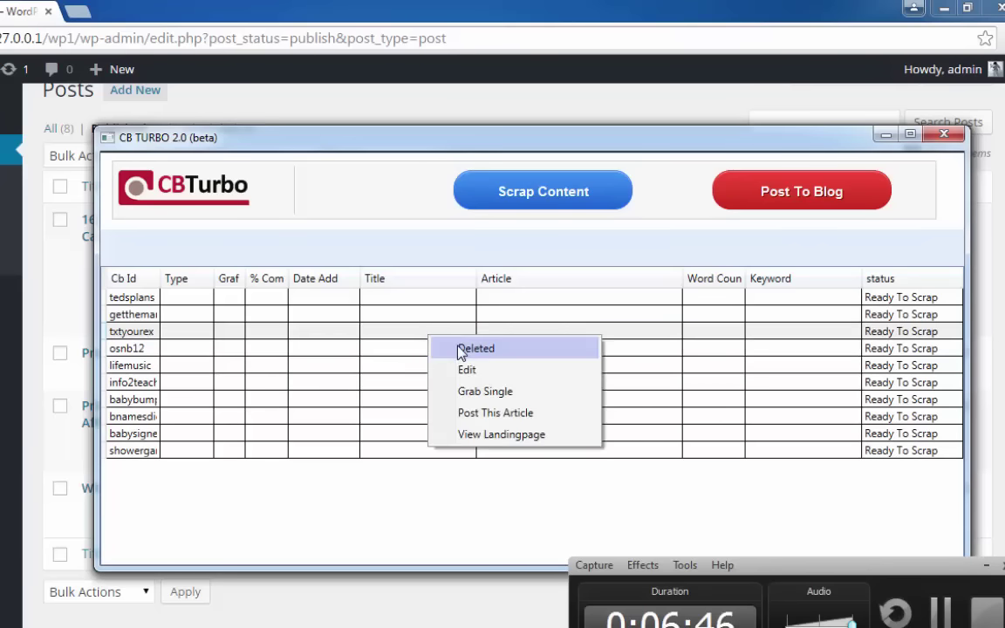
{"action": "left_click", "coordinate": [460, 349]}
Step: Scrape the remaining products and post them to the blog again, dismiss the message, and select the bnamesdic entry
{"action": "right_click", "coordinate": [563, 199]}
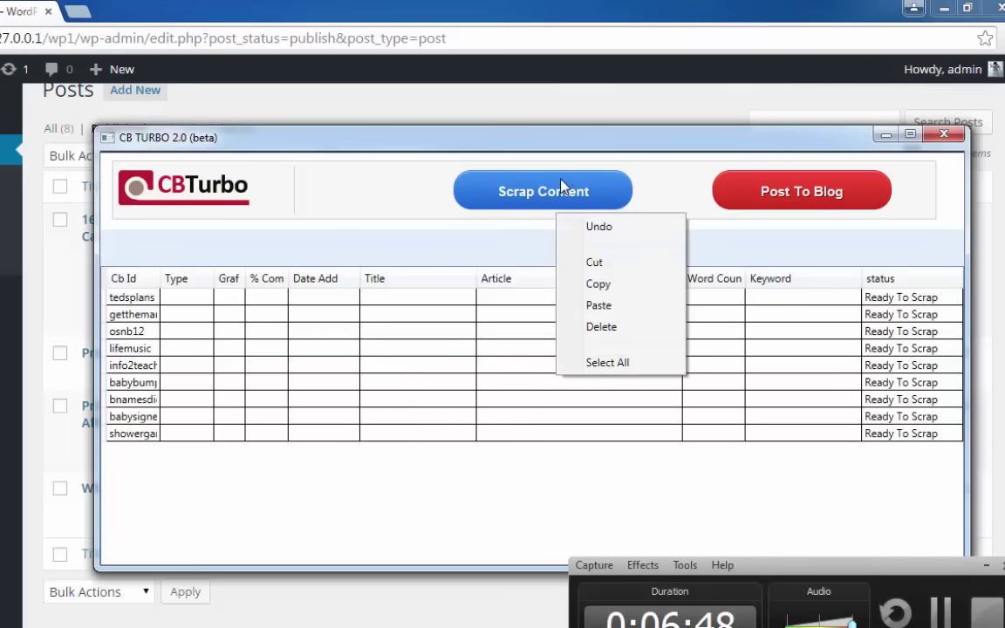
{"action": "left_click", "coordinate": [404, 208]}
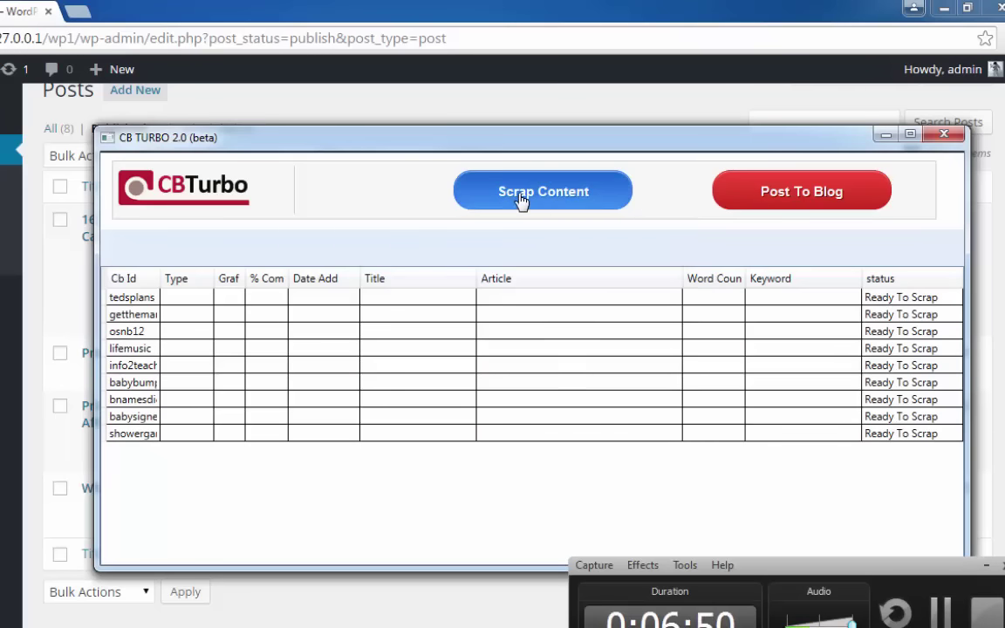
{"action": "left_click", "coordinate": [521, 198]}
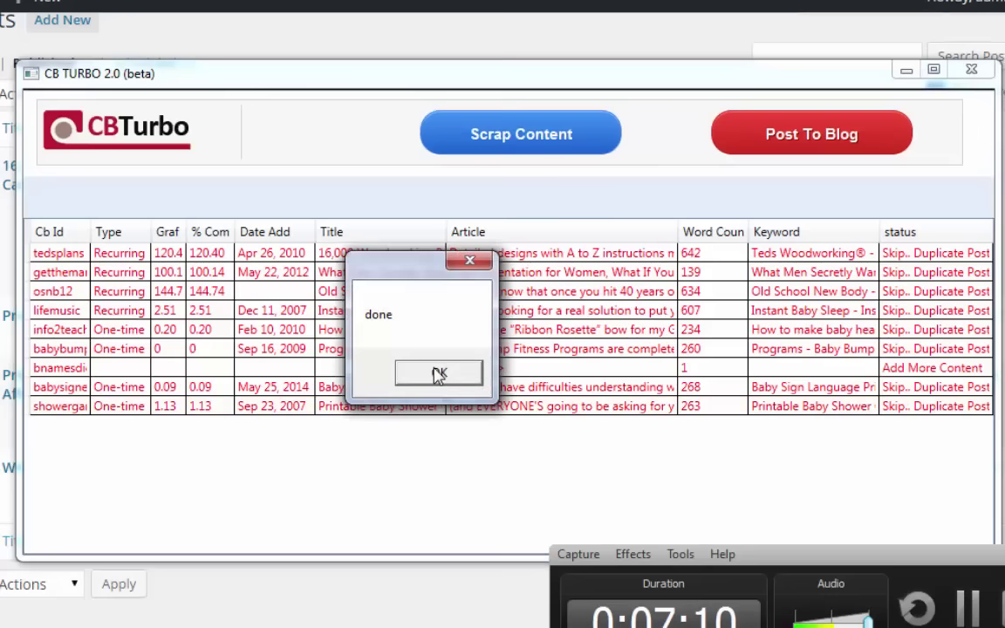
{"action": "left_click", "coordinate": [471, 403]}
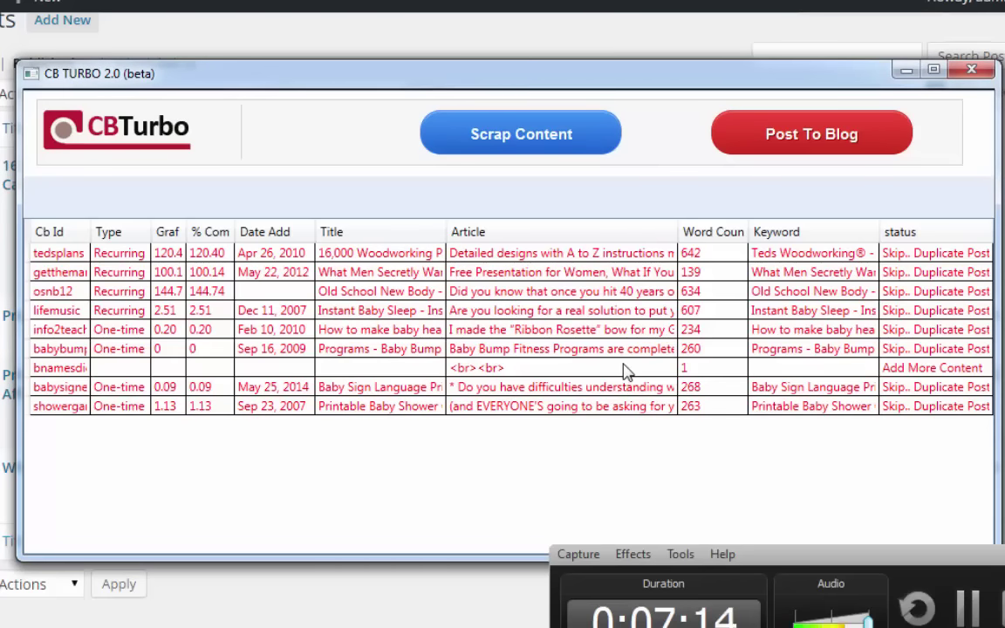
{"action": "left_click", "coordinate": [679, 370]}
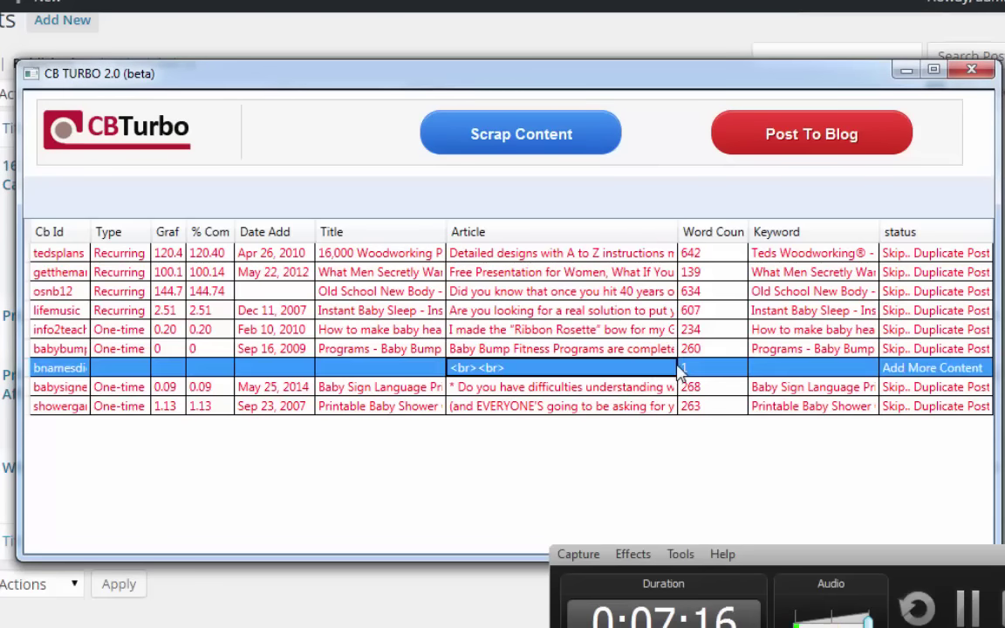